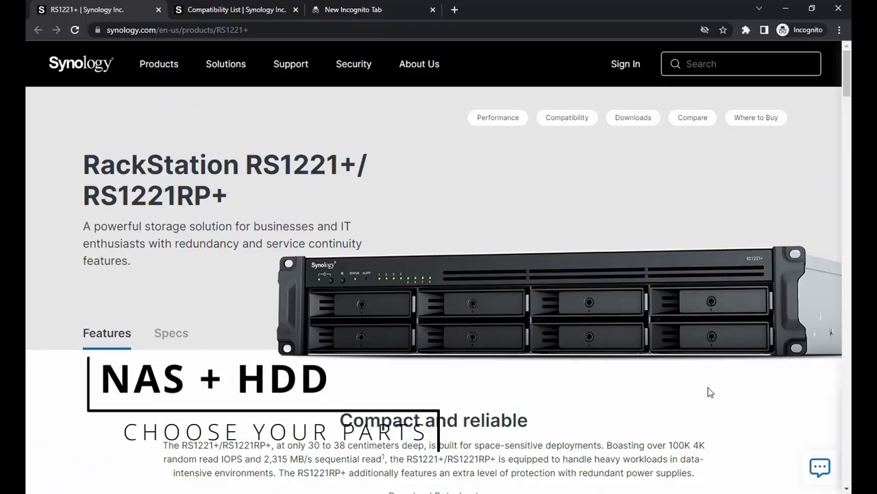
Step: Scroll through the RS1221+ product page and step through its product photos
{"action": "scroll", "coordinate": [807, 184], "scroll_direction": "down", "scroll_amount": 15}
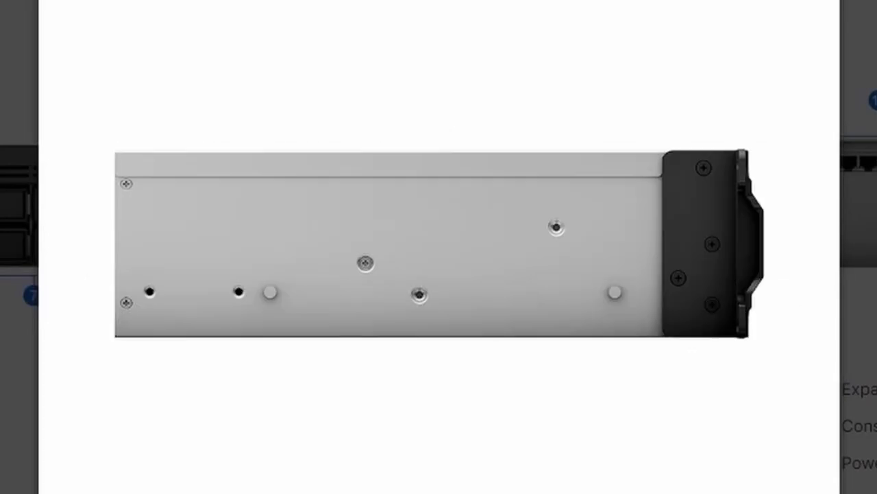
{"action": "key", "text": "Right"}
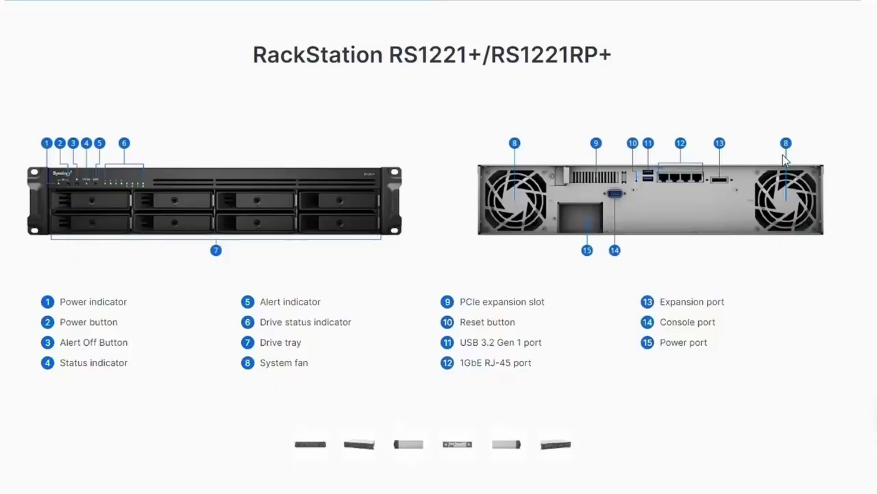
{"action": "scroll", "coordinate": [780, 178], "scroll_direction": "down", "scroll_amount": 10}
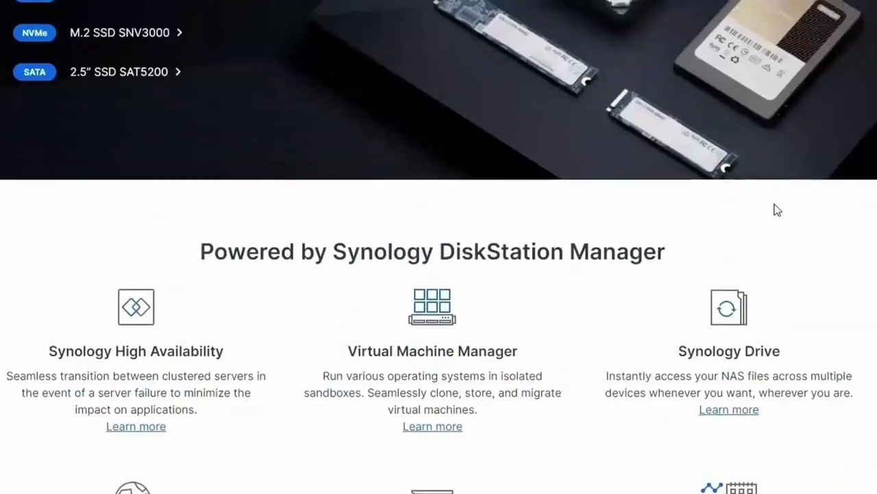
{"action": "scroll", "coordinate": [776, 210], "scroll_direction": "up", "scroll_amount": 5}
{"action": "scroll", "coordinate": [719, 333], "scroll_direction": "down", "scroll_amount": 1}
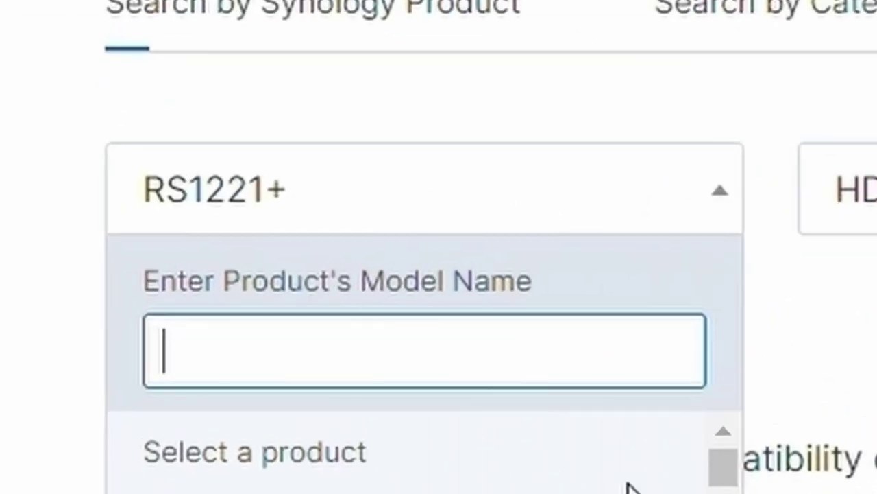
Step: List RS1221+ compatible drives, select model ST6000VX001, and enter the synologynas:5000 address
{"action": "left_click", "coordinate": [464, 7]}
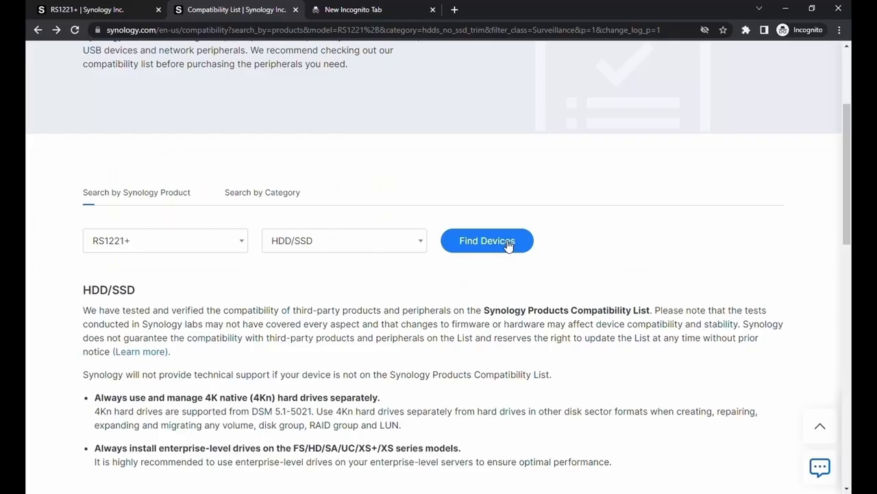
{"action": "left_click", "coordinate": [505, 243]}
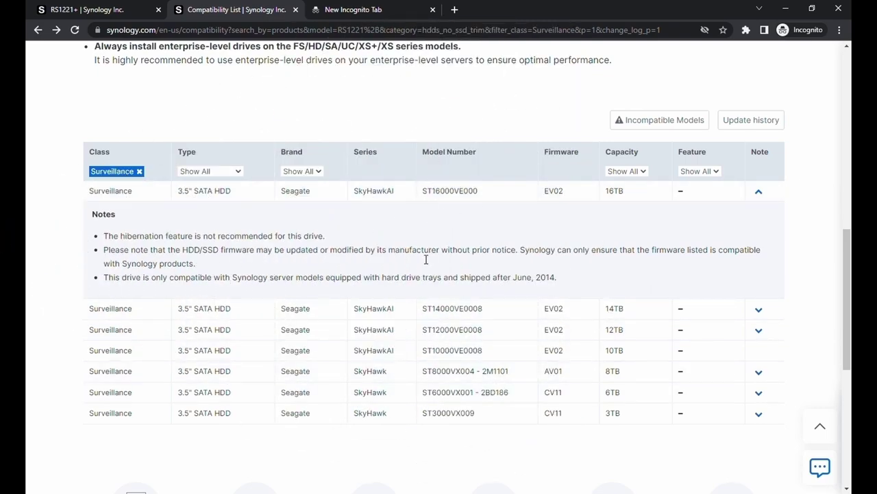
{"action": "left_click_drag", "start_coordinate": [474, 397], "coordinate": [446, 396]}
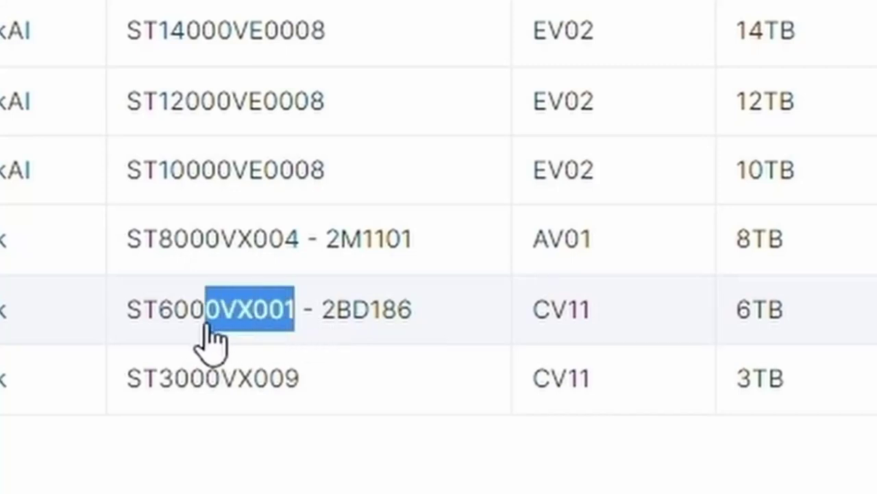
{"action": "left_click_drag", "start_coordinate": [209, 339], "coordinate": [141, 337]}
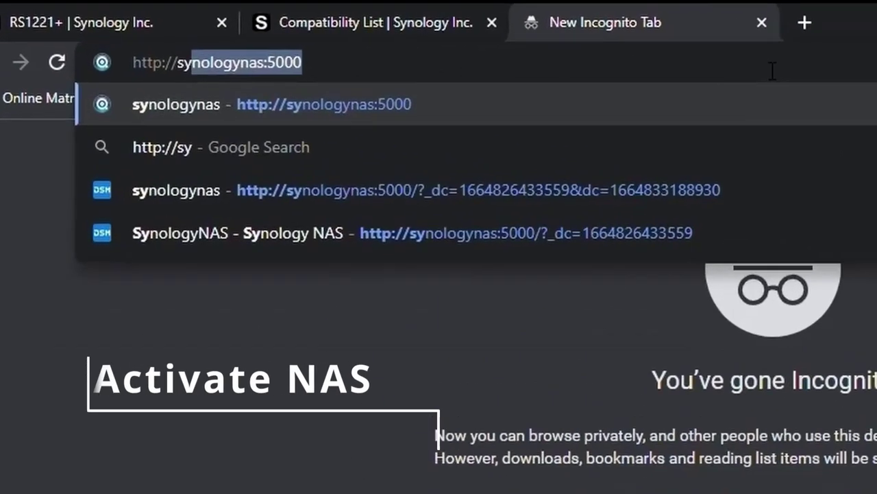
{"action": "type", "text": "nolo"}
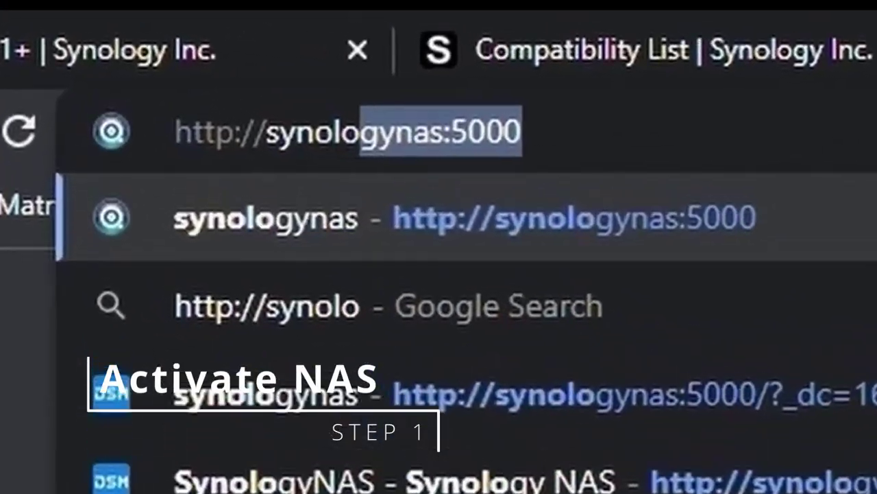
{"action": "type", "text": "gynas"}
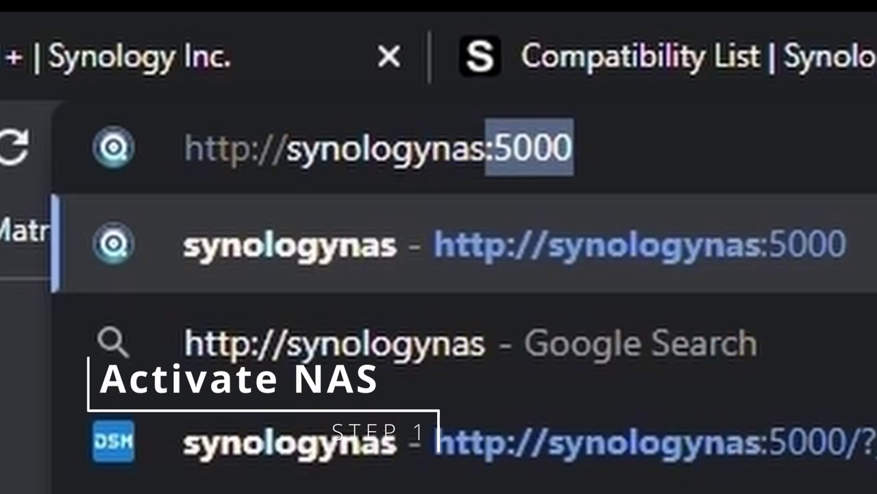
{"action": "type", "text": ":5"}
Step: Load the synologynas:5000 setup page and start the DSM installation
{"action": "key", "text": "Return"}
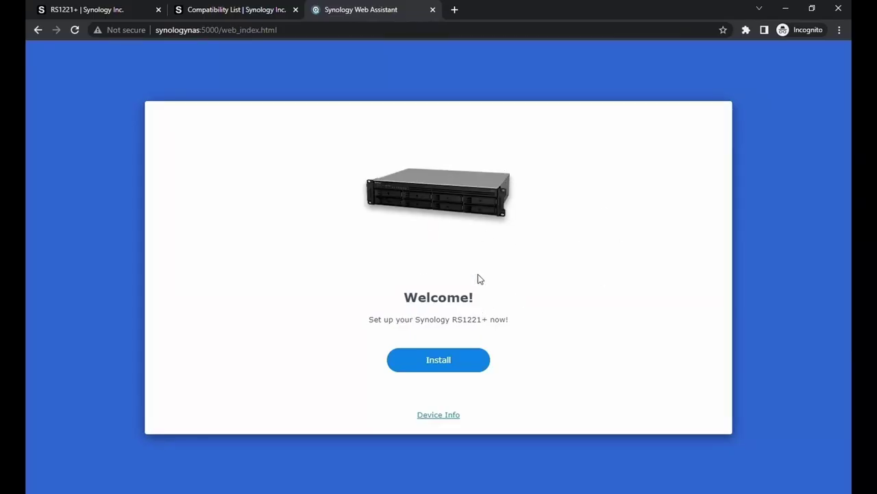
{"action": "left_click", "coordinate": [459, 363]}
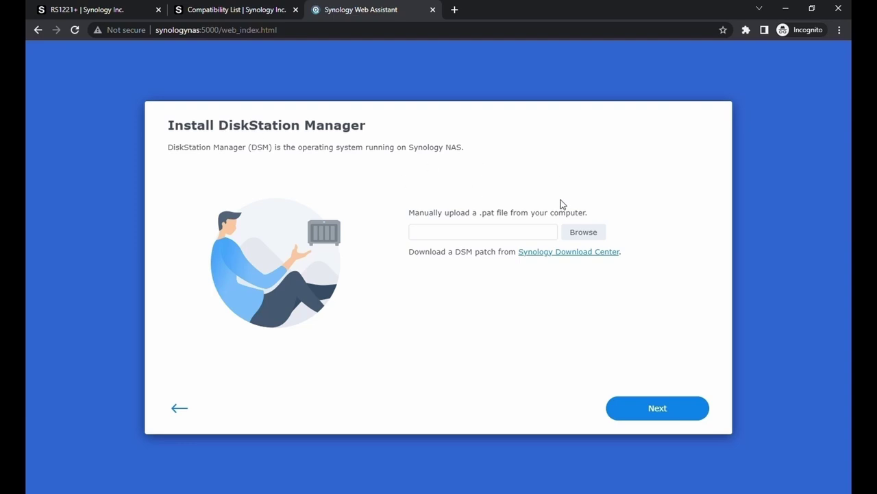
{"action": "left_click", "coordinate": [580, 252]}
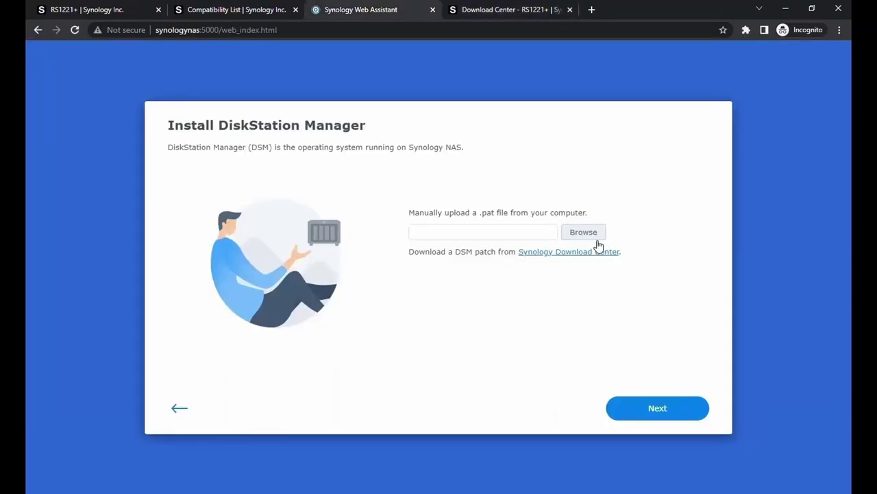
Step: Upload DSM_RS1221+_42962.pat and confirm installation, accepting that all drive data is deleted
{"action": "left_click", "coordinate": [584, 232]}
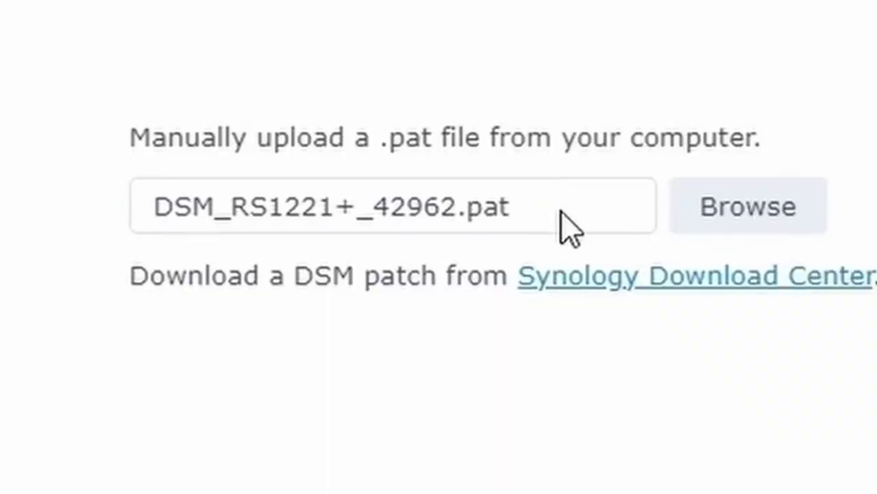
{"action": "left_click_drag", "start_coordinate": [539, 223], "coordinate": [343, 486]}
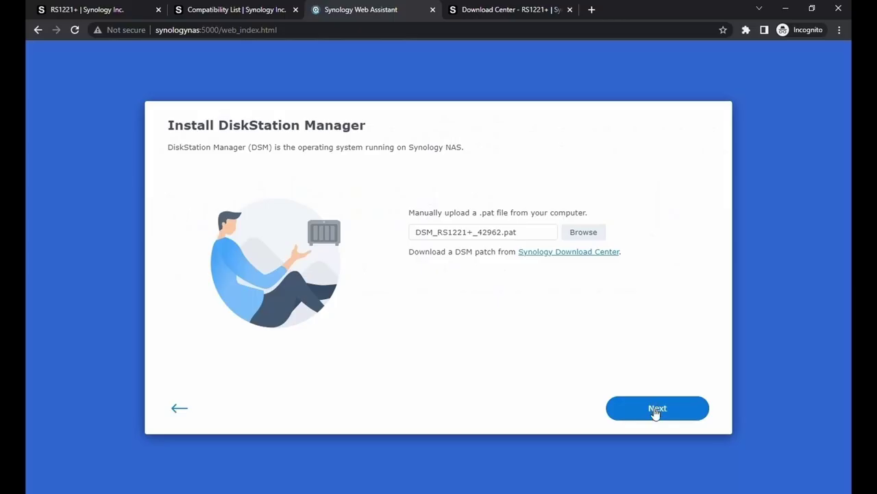
{"action": "left_click", "coordinate": [656, 410]}
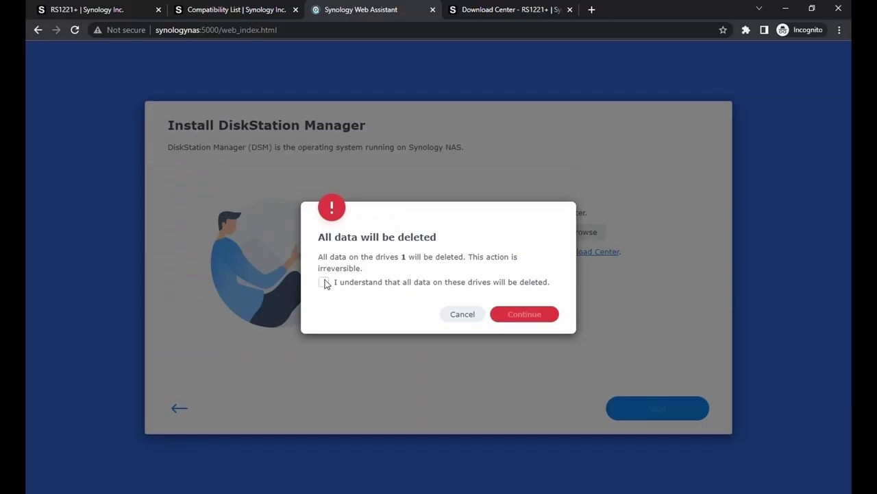
{"action": "left_click", "coordinate": [325, 281]}
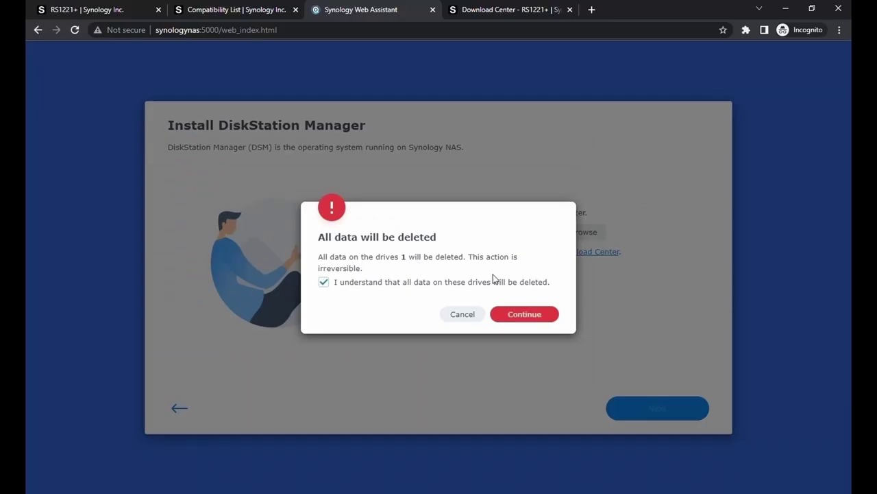
{"action": "left_click", "coordinate": [525, 314]}
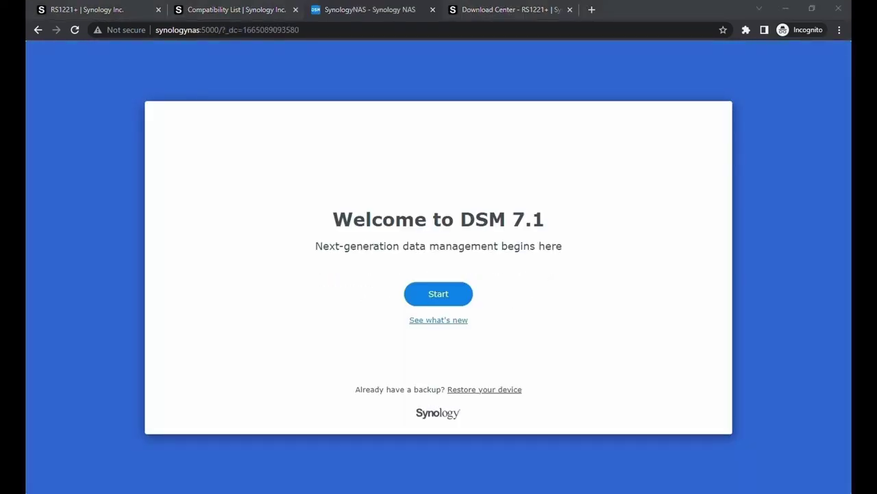
Step: Name the NAS MyNAS and create the admin administrator account with its password
{"action": "left_click", "coordinate": [422, 297]}
{"action": "left_click", "coordinate": [403, 200]}
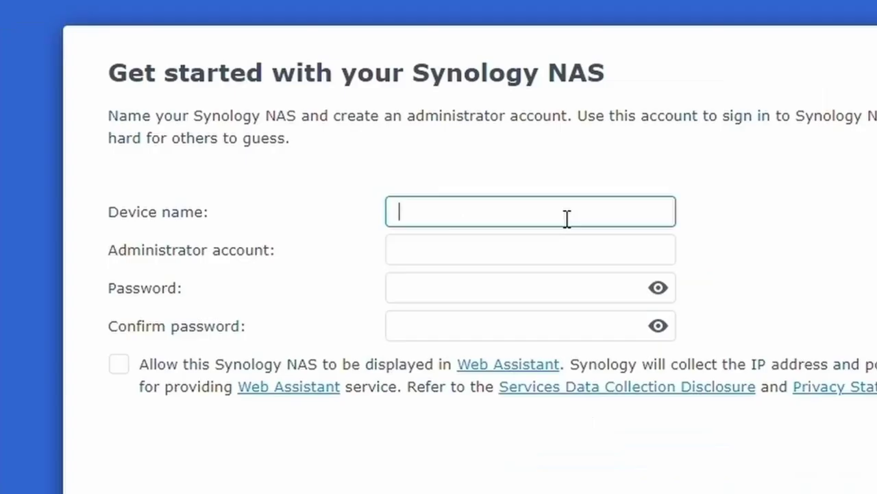
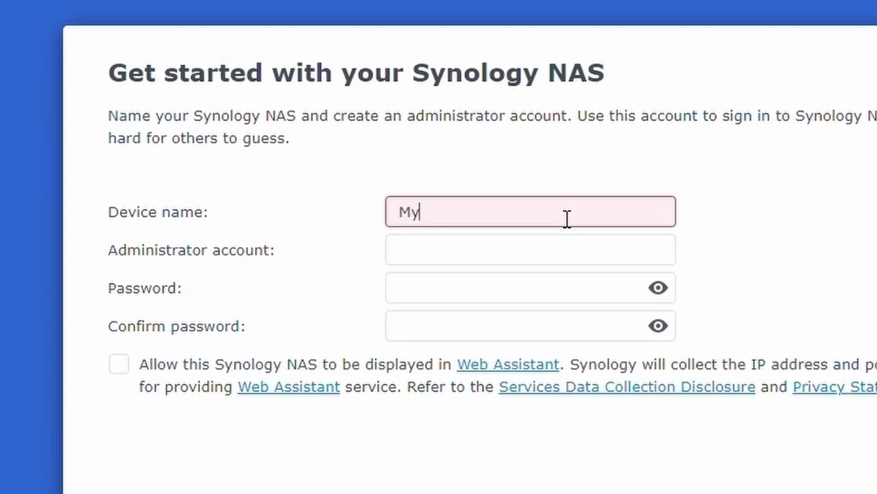
{"action": "key", "text": "Tab"}
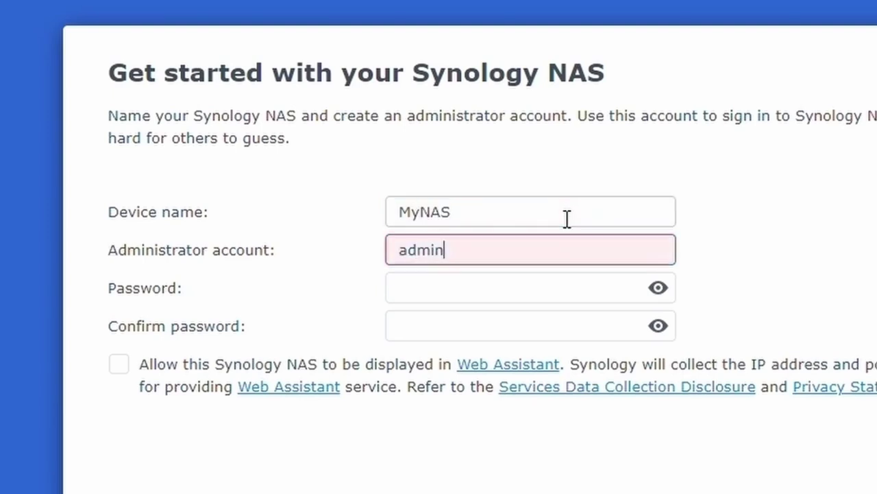
{"action": "key", "text": "BackSpace"}
{"action": "key", "text": "BackSpace"}
{"action": "key", "text": "BackSpace"}
{"action": "key", "text": "BackSpace"}
{"action": "key", "text": "BackSpace"}
{"action": "key", "text": "Tab"}
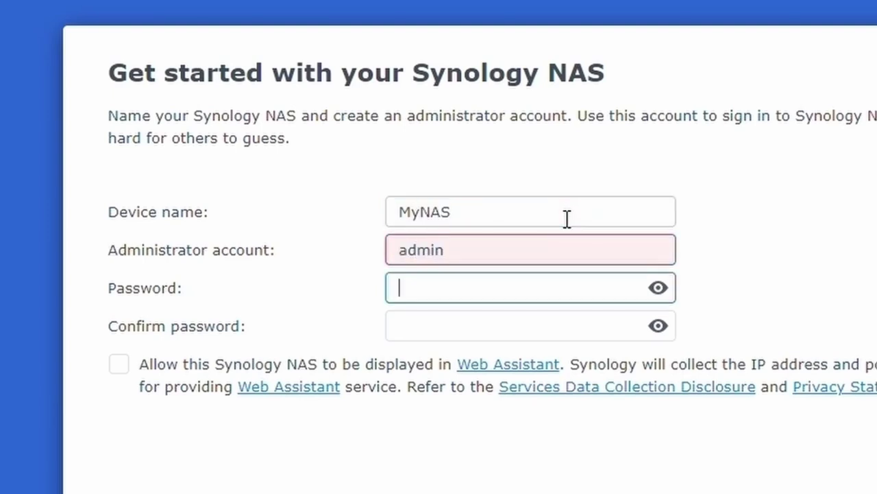
{"action": "key", "text": "shift+Tab"}
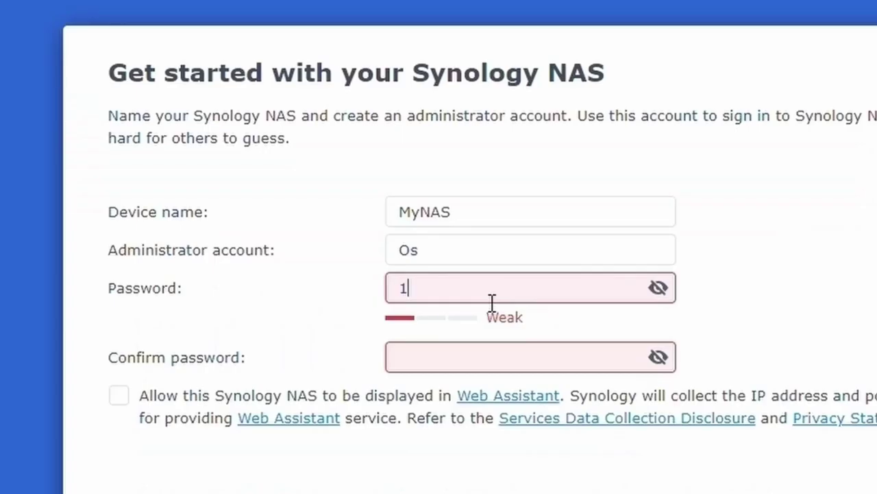
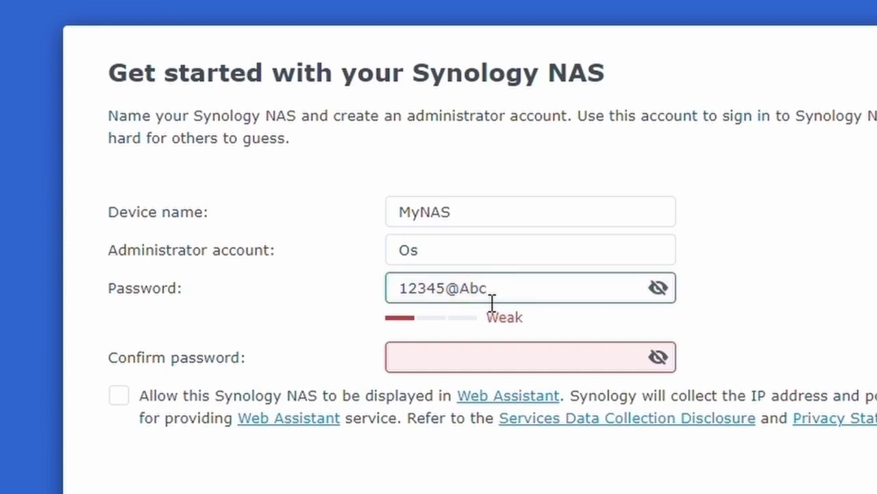
{"action": "key", "text": "Tab"}
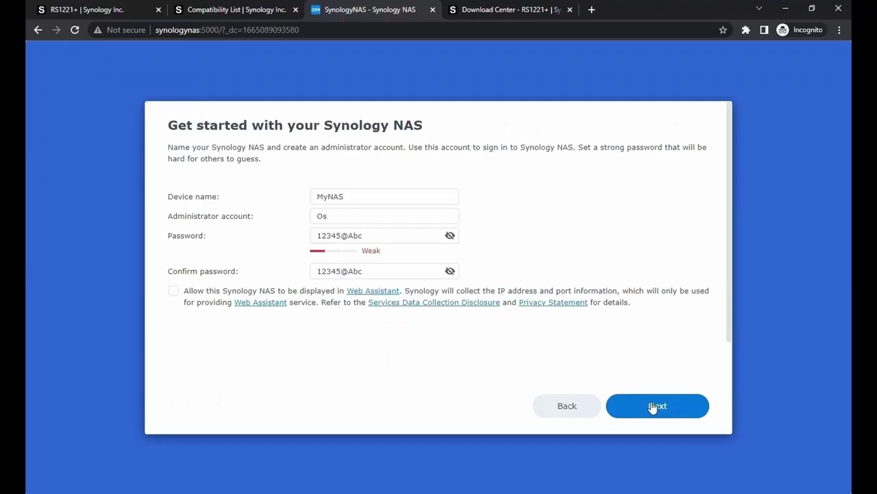
{"action": "left_click", "coordinate": [650, 405]}
Step: Accept the update options, skip the Synology Account, and submit without sharing analytics
{"action": "left_click", "coordinate": [676, 404]}
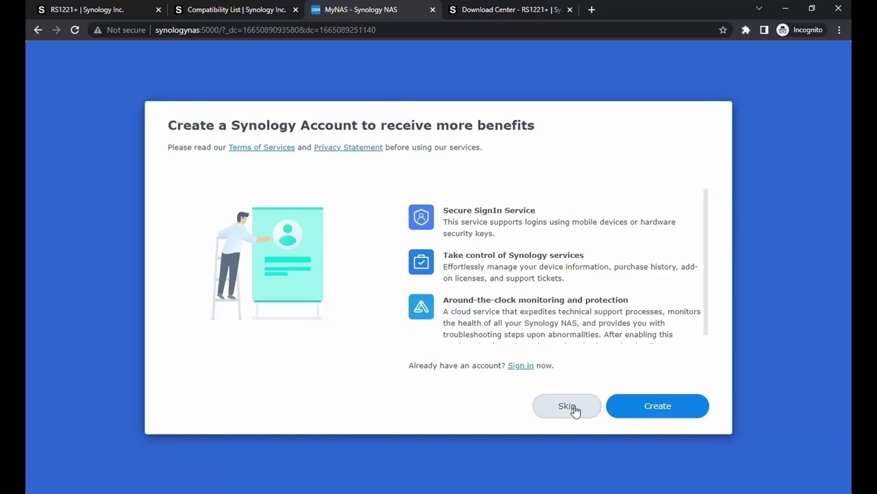
{"action": "left_click", "coordinate": [573, 410]}
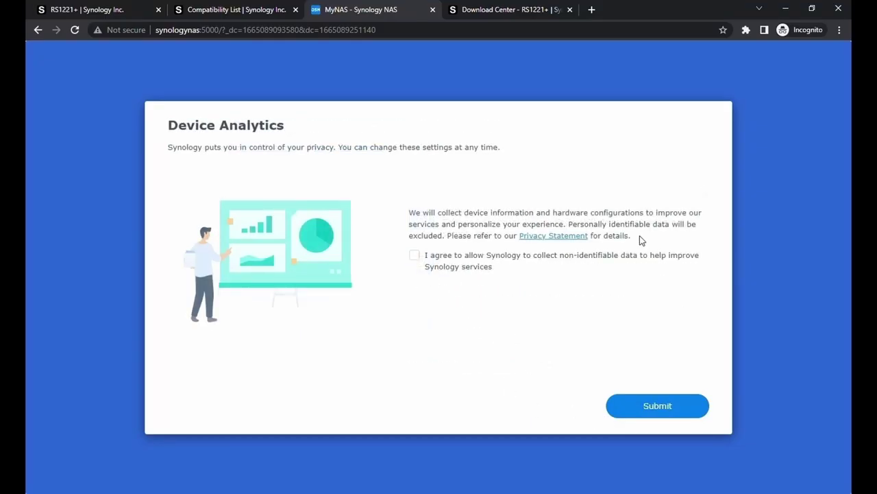
{"action": "left_click", "coordinate": [668, 406]}
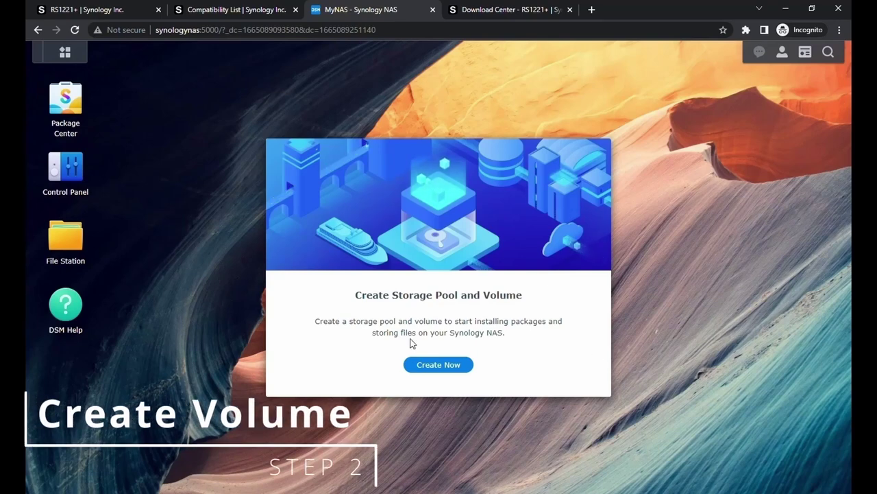
Step: Launch the Storage Creation Wizard with Basic RAID type and Drive 1 selected
{"action": "left_click", "coordinate": [446, 366]}
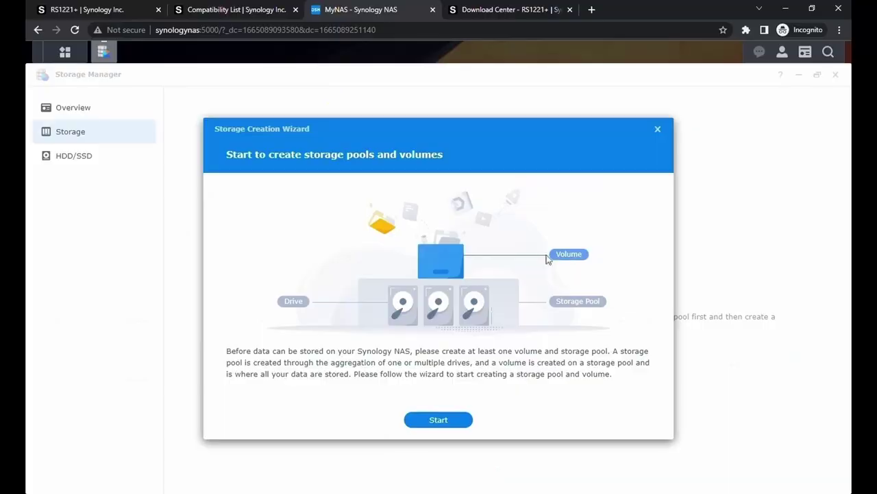
{"action": "left_click", "coordinate": [447, 421]}
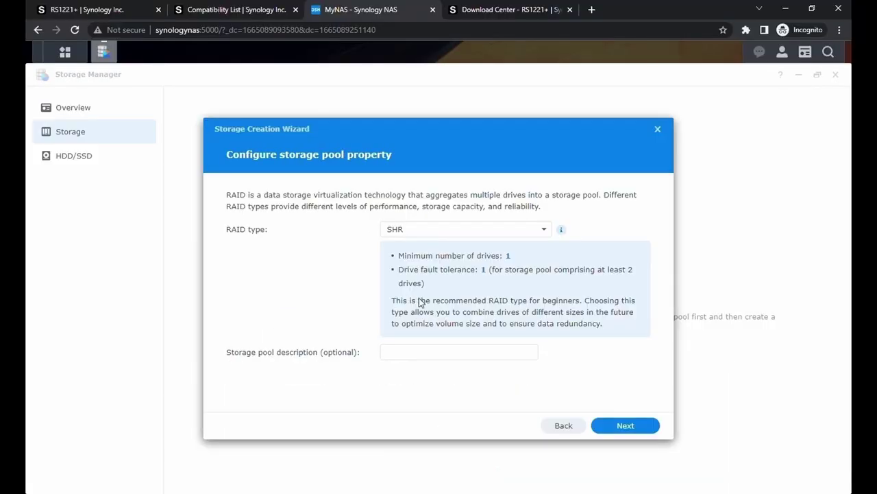
{"action": "left_click", "coordinate": [431, 229]}
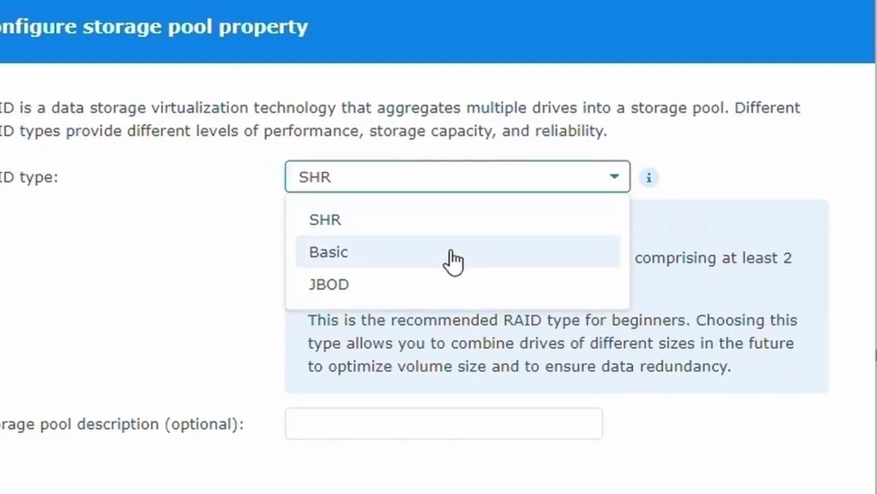
{"action": "left_click", "coordinate": [452, 255]}
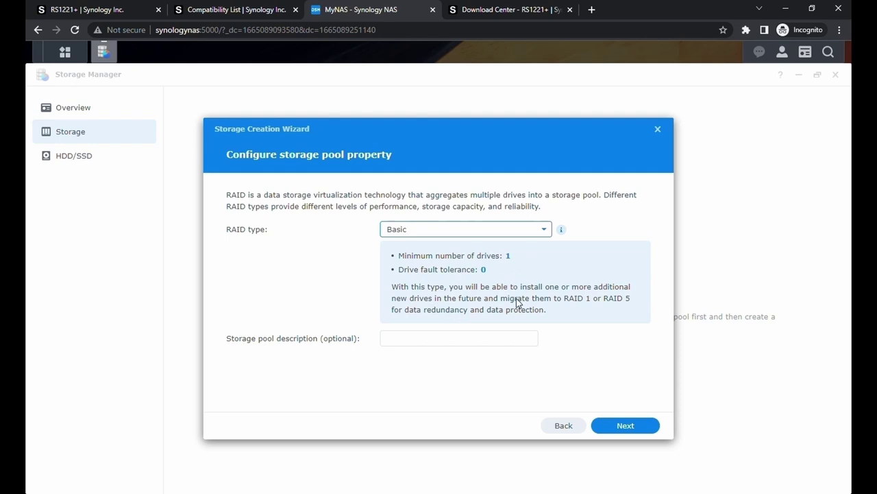
{"action": "left_click", "coordinate": [460, 339]}
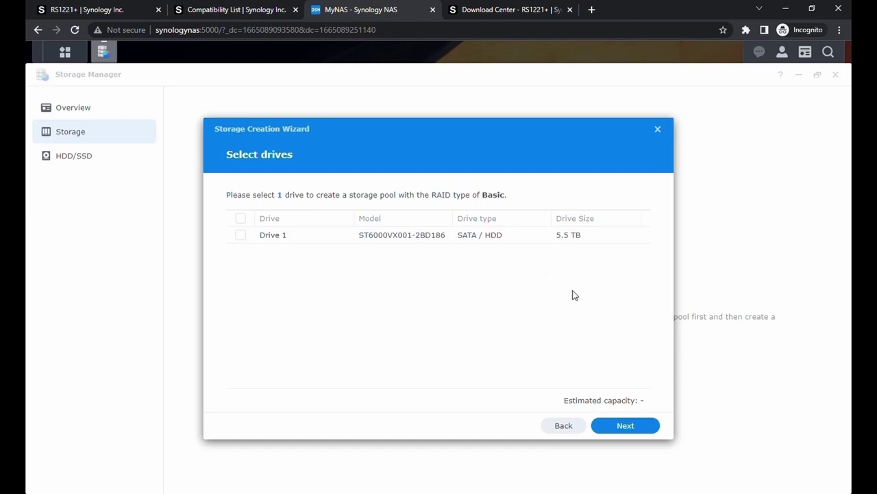
{"action": "left_click", "coordinate": [240, 235]}
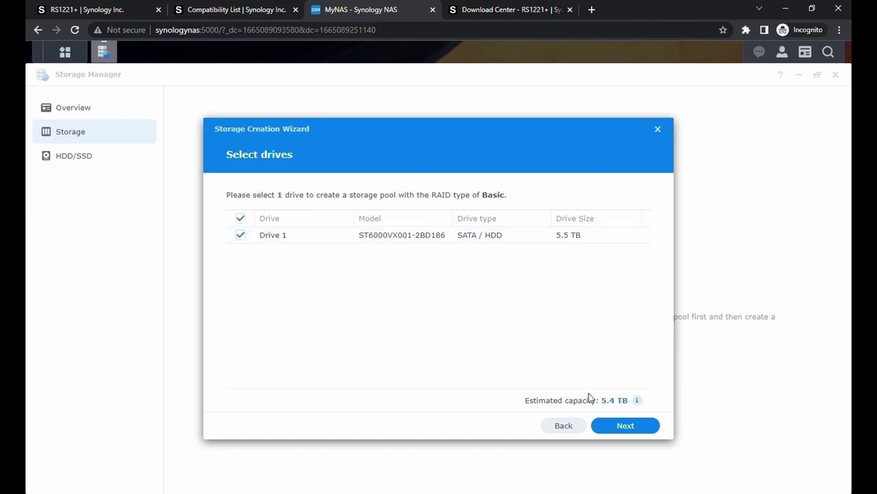
{"action": "left_click", "coordinate": [626, 426]}
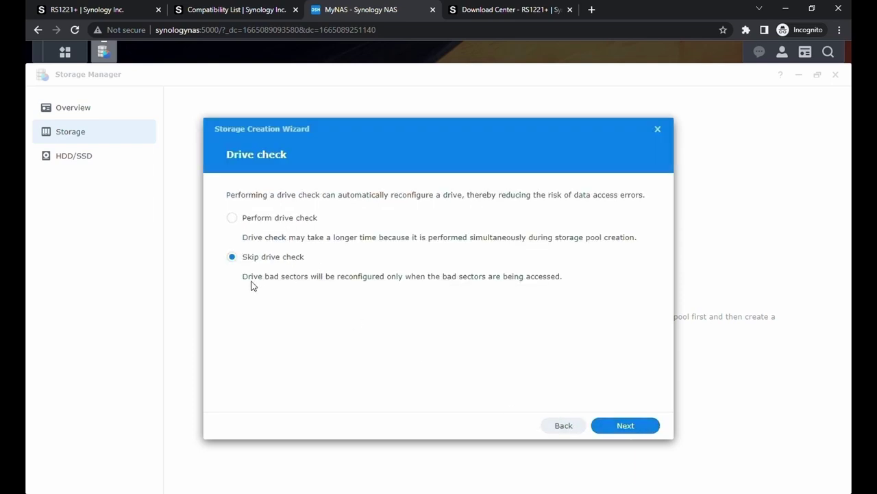
Step: Skip the drive check, allocate the maximum 5578 GB as ext4, apply, and accept data erasure
{"action": "left_click", "coordinate": [639, 430]}
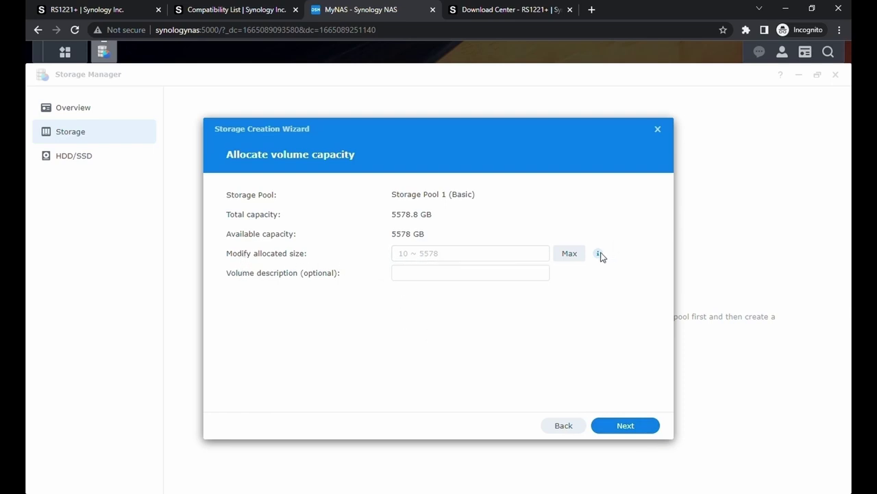
{"action": "mouse_move", "coordinate": [601, 255]}
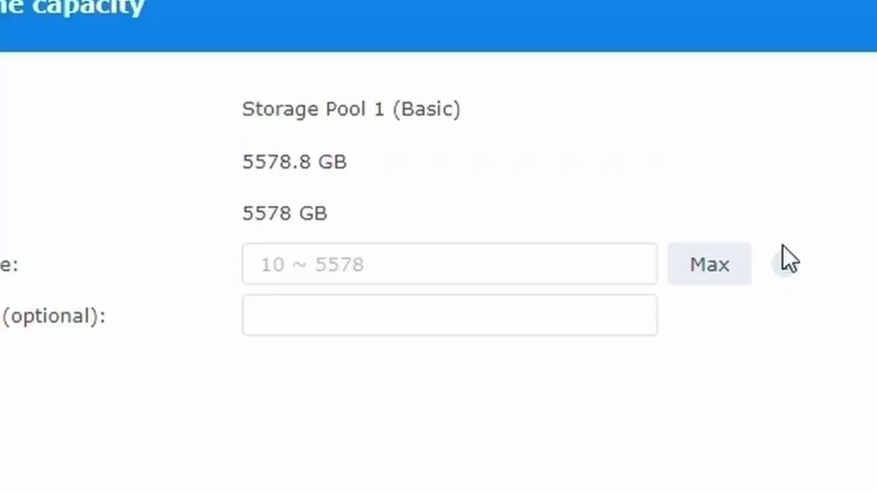
{"action": "left_click", "coordinate": [573, 255]}
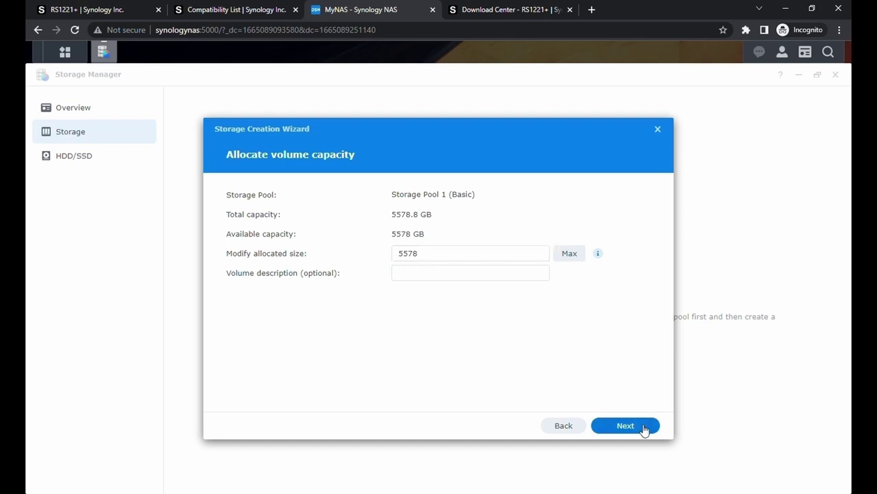
{"action": "left_click", "coordinate": [643, 427]}
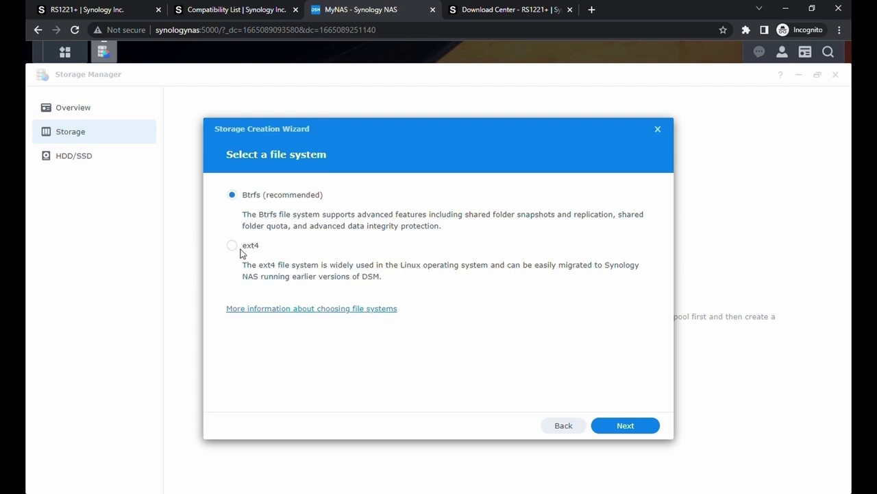
{"action": "left_click", "coordinate": [624, 426]}
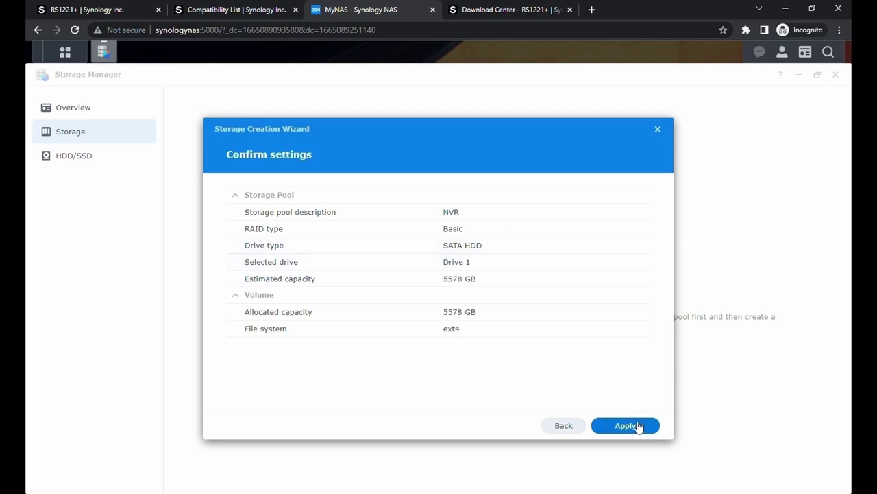
{"action": "left_click", "coordinate": [633, 427]}
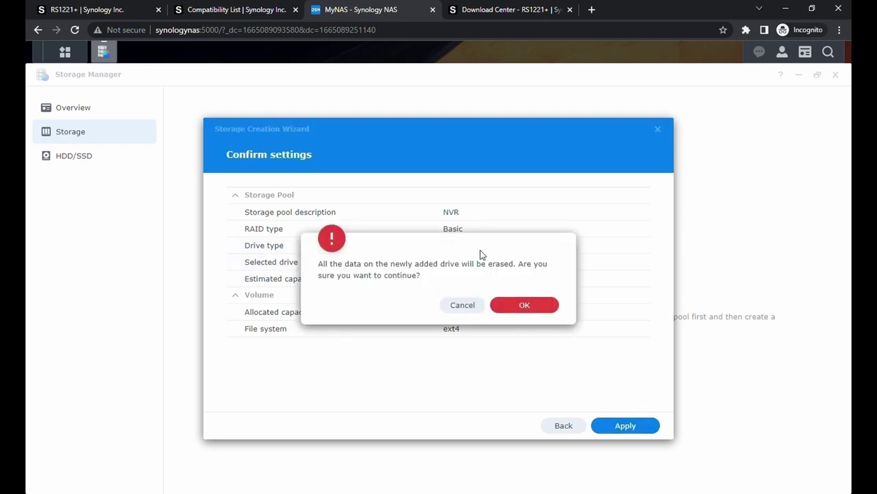
{"action": "left_click", "coordinate": [525, 304]}
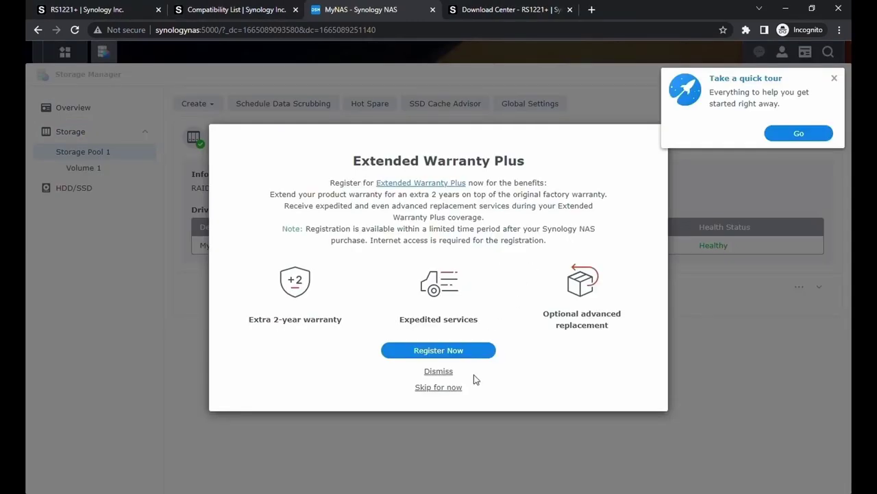
Step: Skip the warranty offer and expand Volume 1 to view its details
{"action": "left_click", "coordinate": [461, 394]}
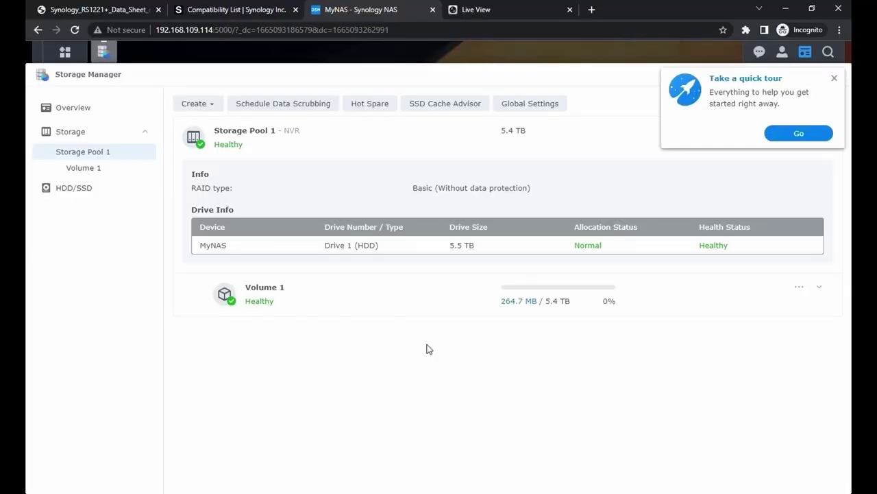
{"action": "left_click", "coordinate": [299, 312]}
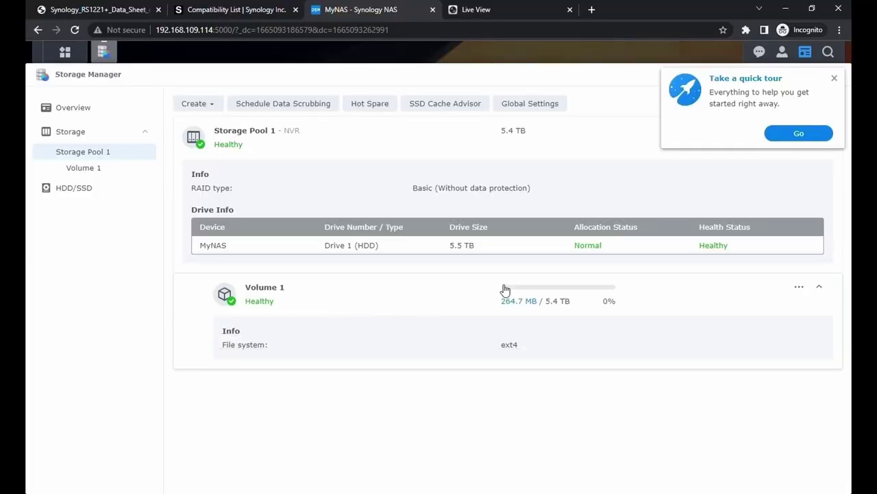
Step: Create the NVR_NAS shared folder, unencrypted with default advanced settings
{"action": "left_click", "coordinate": [65, 51]}
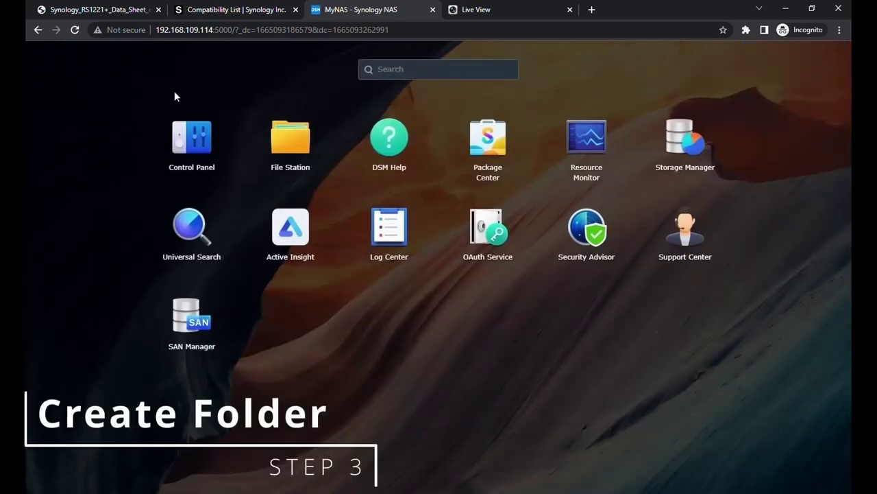
{"action": "left_click", "coordinate": [291, 137]}
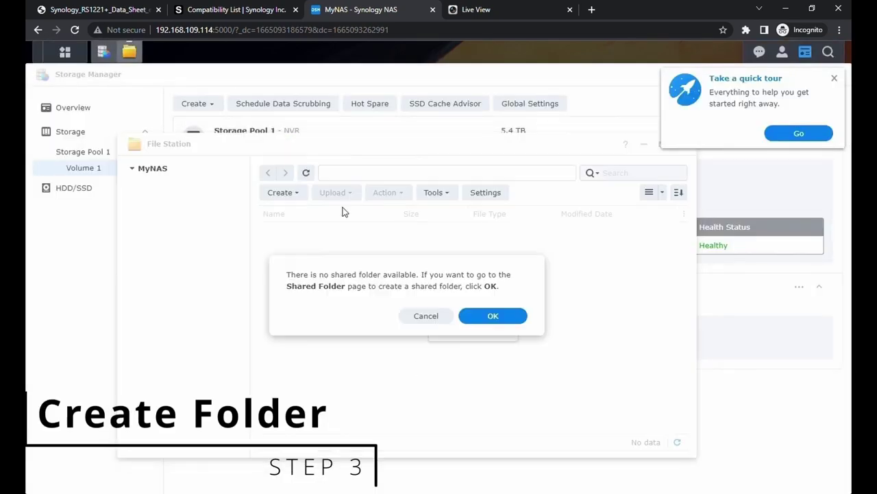
{"action": "left_click", "coordinate": [514, 316]}
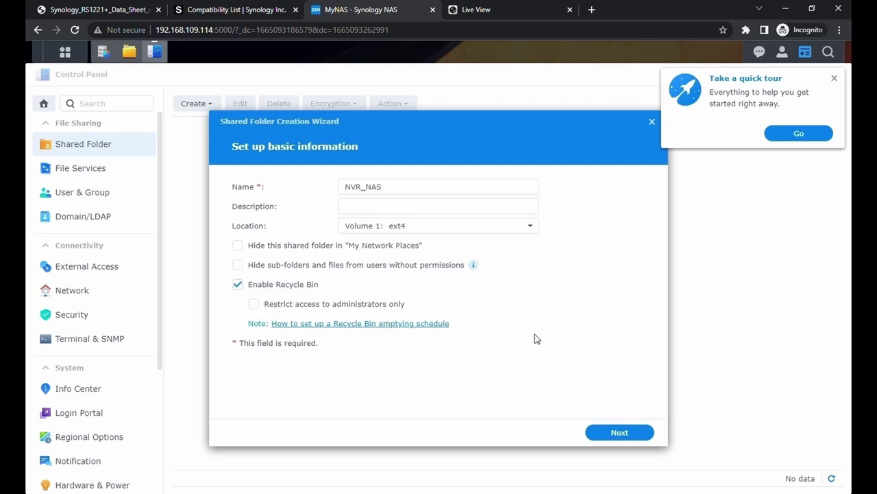
{"action": "left_click", "coordinate": [612, 432]}
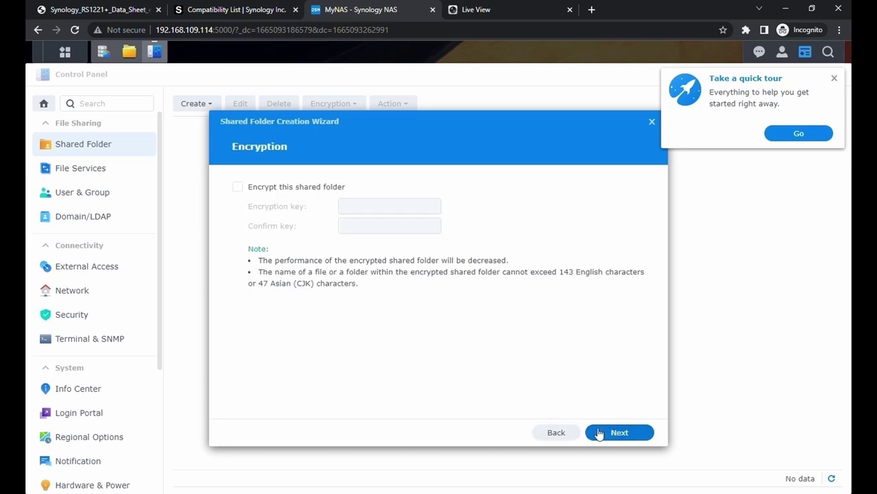
{"action": "left_click", "coordinate": [606, 433]}
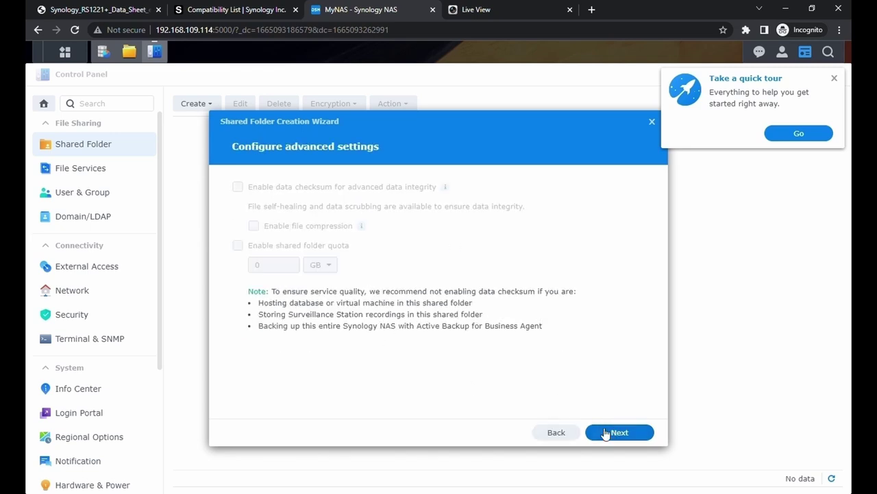
{"action": "left_click", "coordinate": [607, 432]}
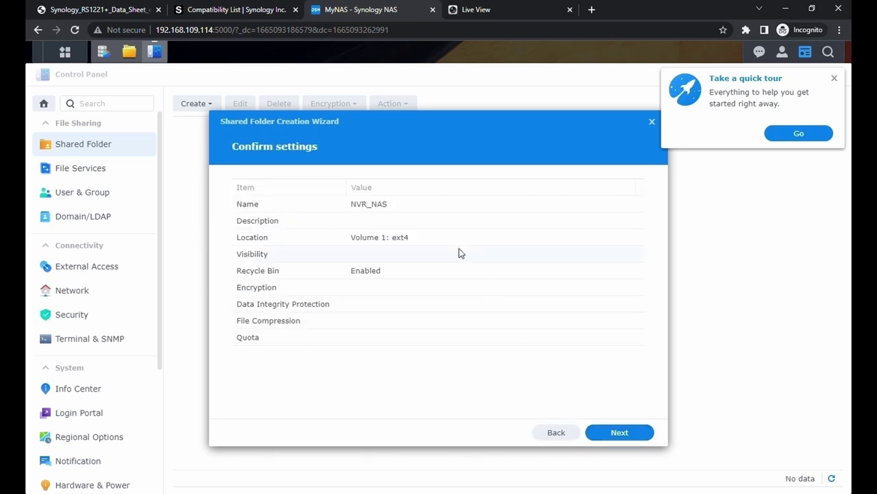
{"action": "left_click", "coordinate": [619, 433]}
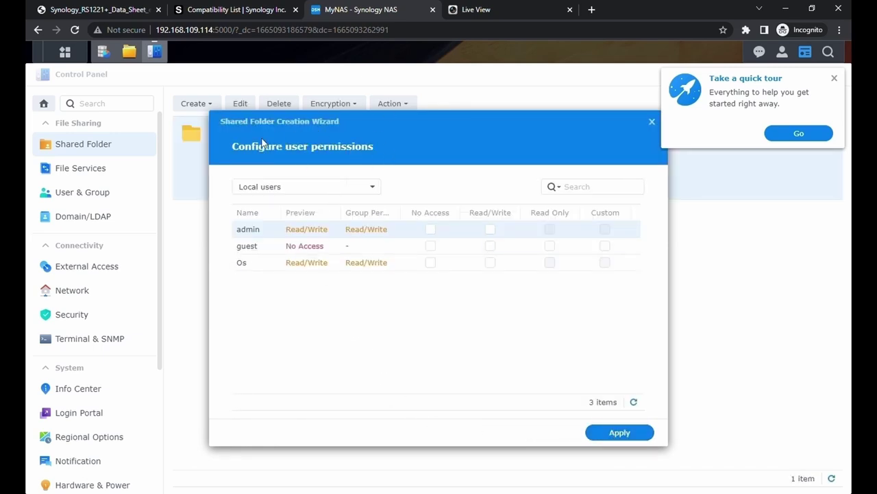
Step: Grant admin, guest and Os Read/Write on NVR_NAS and finish the wizard
{"action": "left_click", "coordinate": [377, 188]}
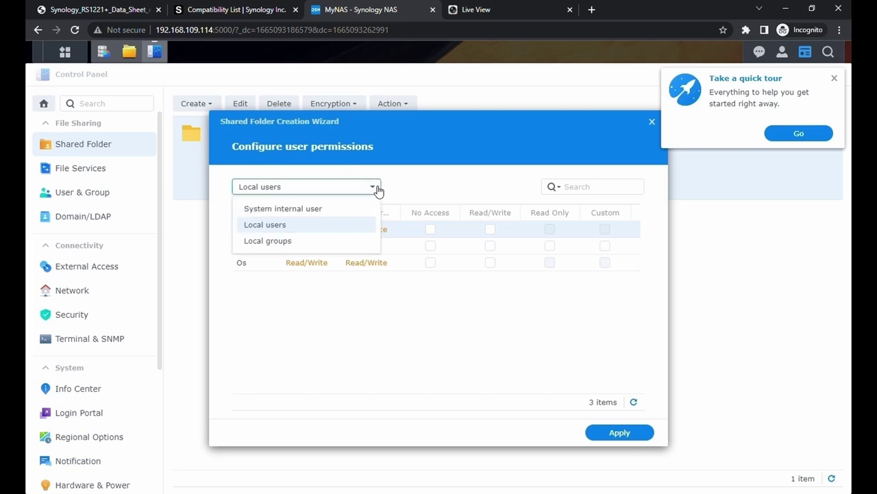
{"action": "left_click", "coordinate": [377, 189]}
{"action": "left_click", "coordinate": [490, 229]}
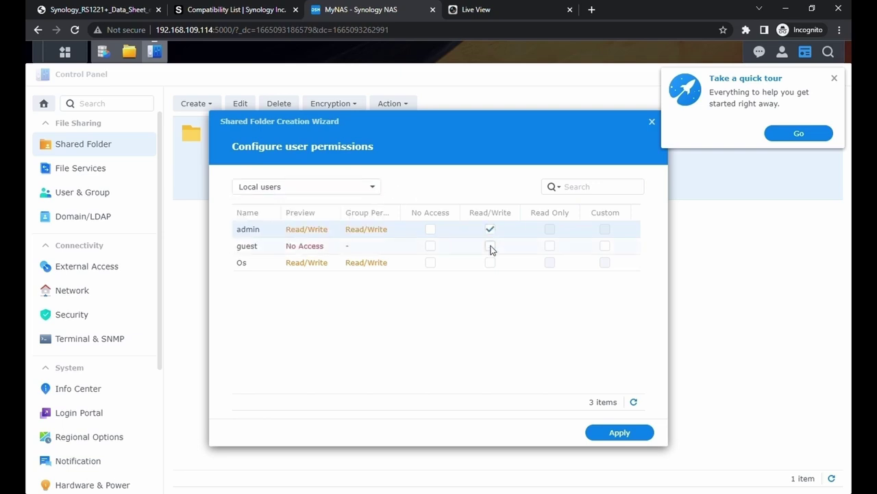
{"action": "left_click", "coordinate": [490, 246]}
{"action": "left_click", "coordinate": [490, 263]}
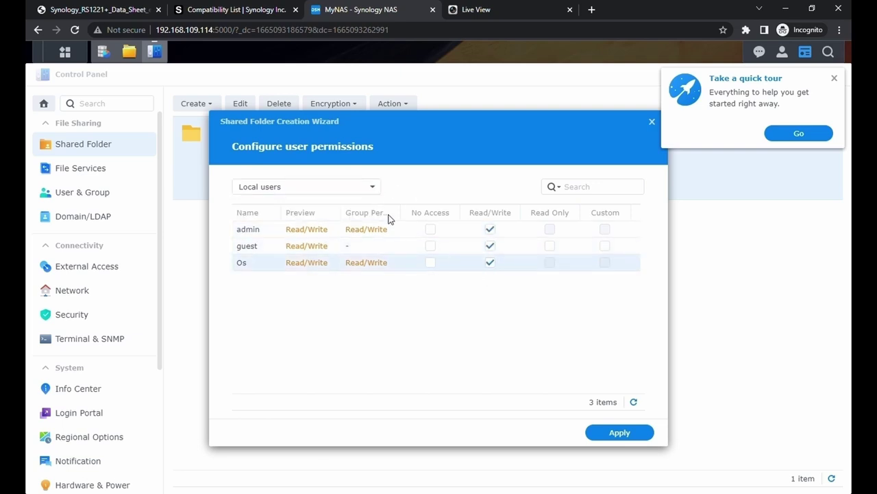
{"action": "left_click", "coordinate": [599, 430]}
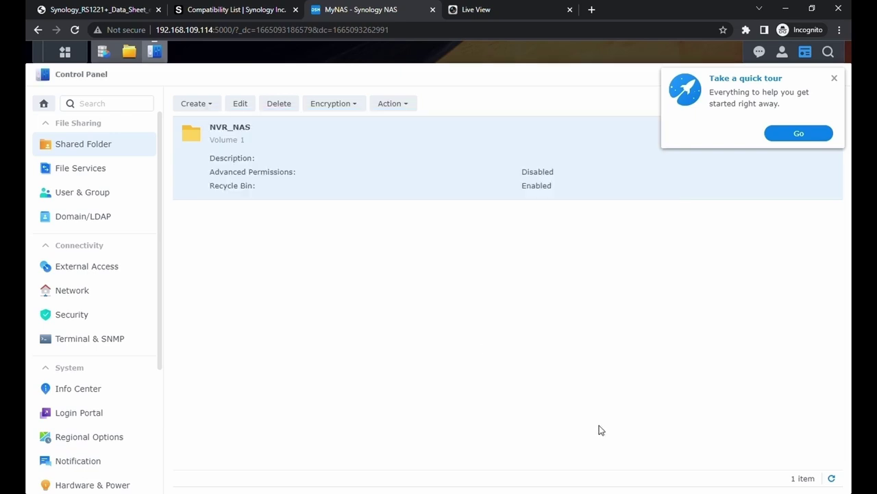
Step: Grant every system internal user Read/Write on NVR_NAS
{"action": "double_click", "coordinate": [251, 130]}
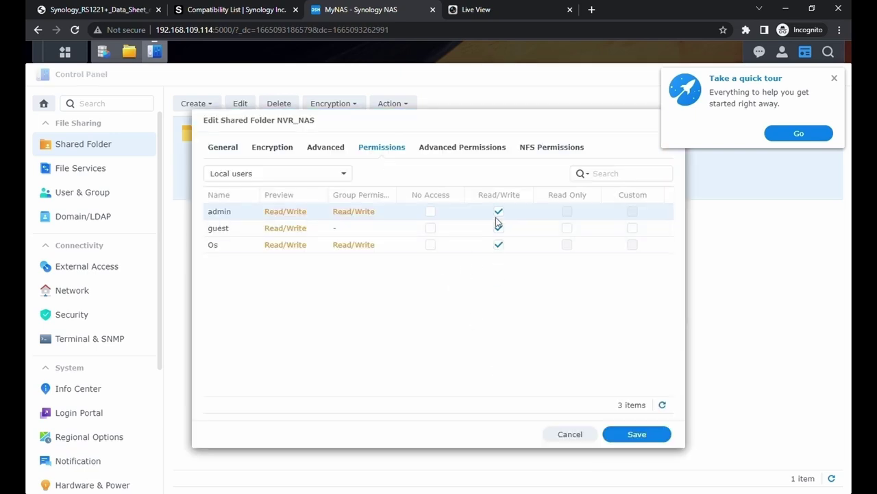
{"action": "left_click", "coordinate": [294, 175]}
{"action": "left_click", "coordinate": [299, 196]}
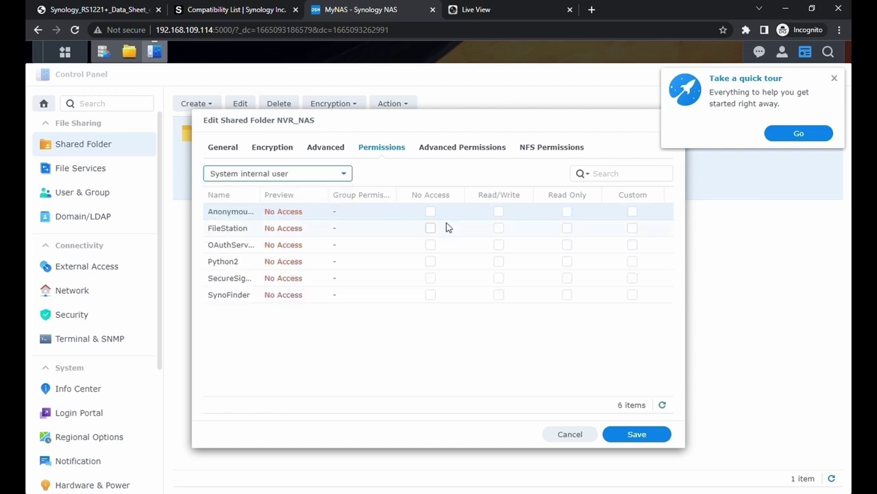
{"action": "left_click", "coordinate": [499, 229]}
{"action": "left_click", "coordinate": [498, 245]}
{"action": "left_click", "coordinate": [498, 261]}
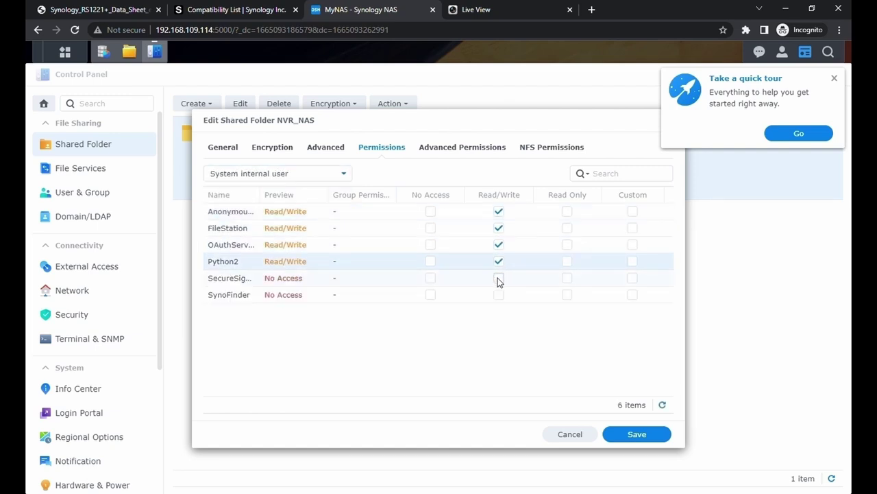
{"action": "left_click", "coordinate": [498, 278]}
{"action": "left_click", "coordinate": [498, 295]}
Step: Give local groups Read/Write, save the changes, and view the NFS Permissions tab
{"action": "left_click", "coordinate": [338, 176]}
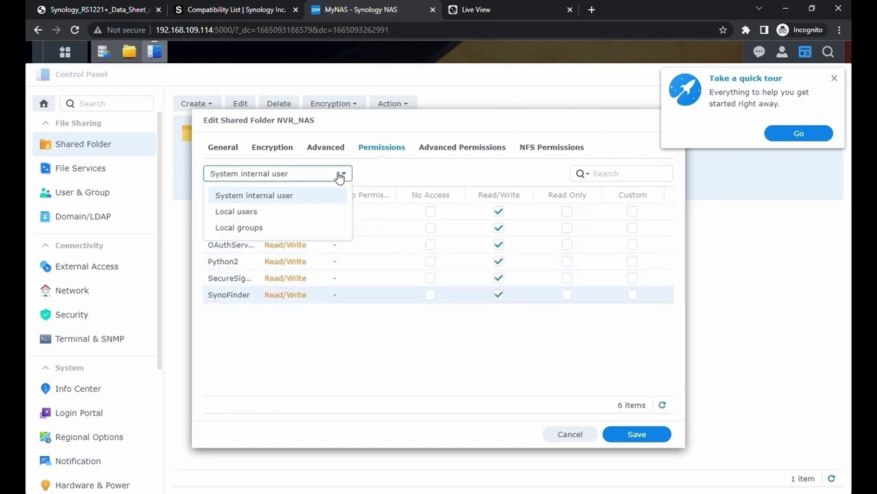
{"action": "left_click", "coordinate": [295, 230]}
{"action": "left_click", "coordinate": [546, 292]}
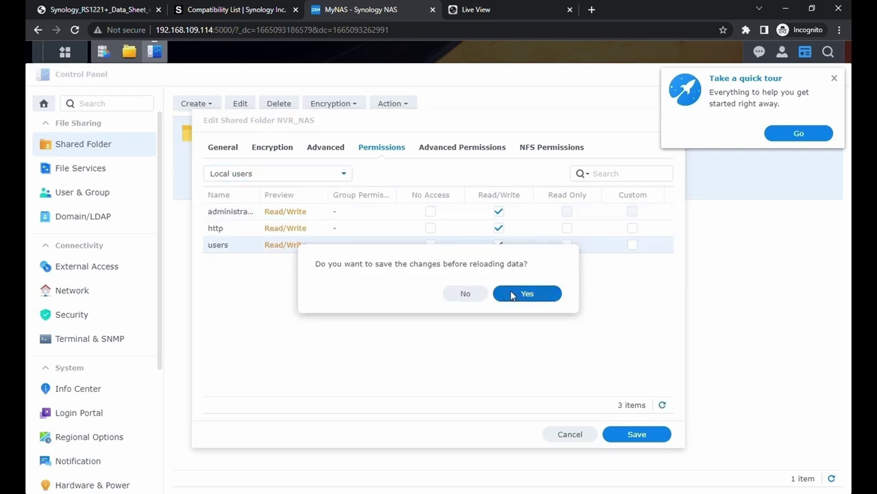
{"action": "left_click", "coordinate": [511, 294]}
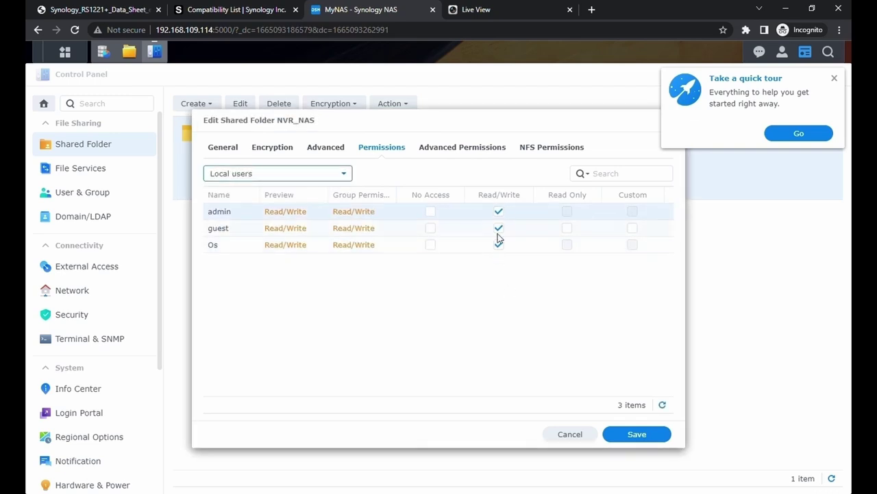
{"action": "left_click", "coordinate": [345, 179]}
{"action": "left_click", "coordinate": [336, 196]}
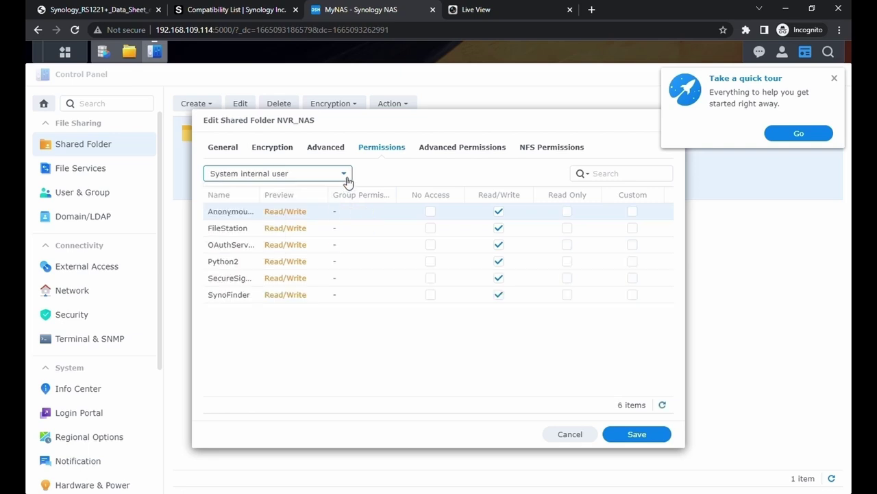
{"action": "left_click", "coordinate": [345, 181]}
{"action": "left_click", "coordinate": [329, 228]}
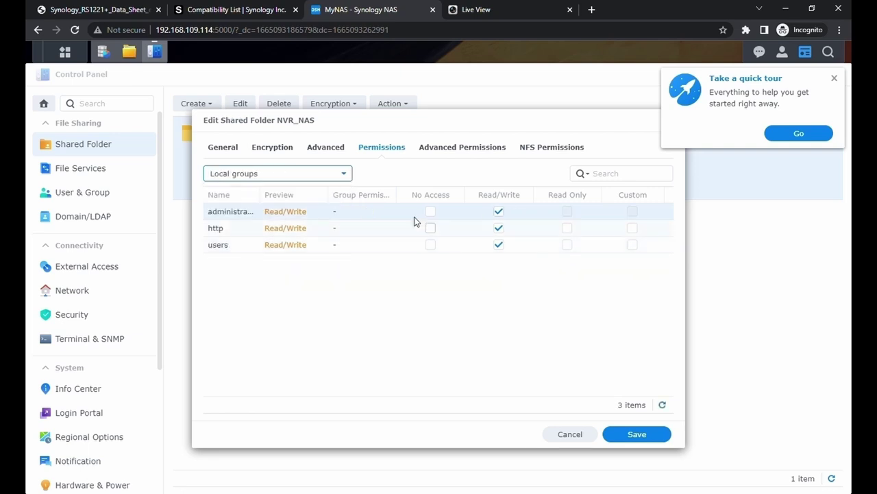
{"action": "left_click", "coordinate": [468, 145]}
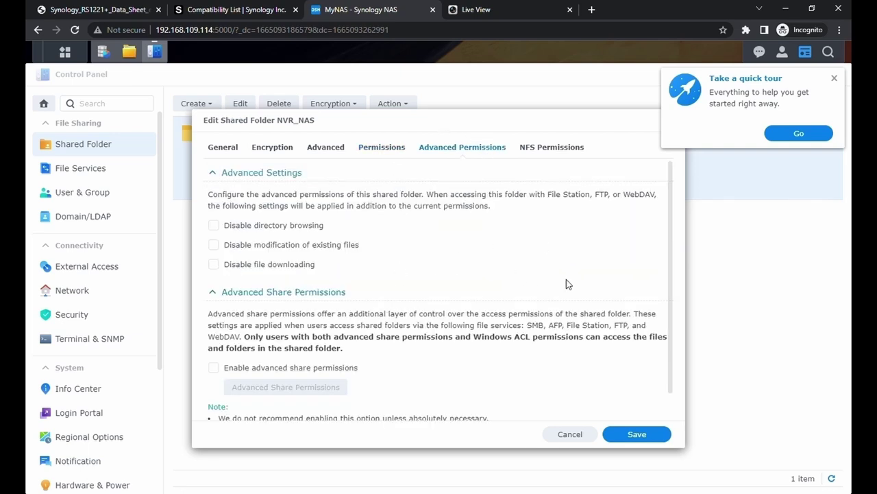
{"action": "left_click", "coordinate": [554, 148]}
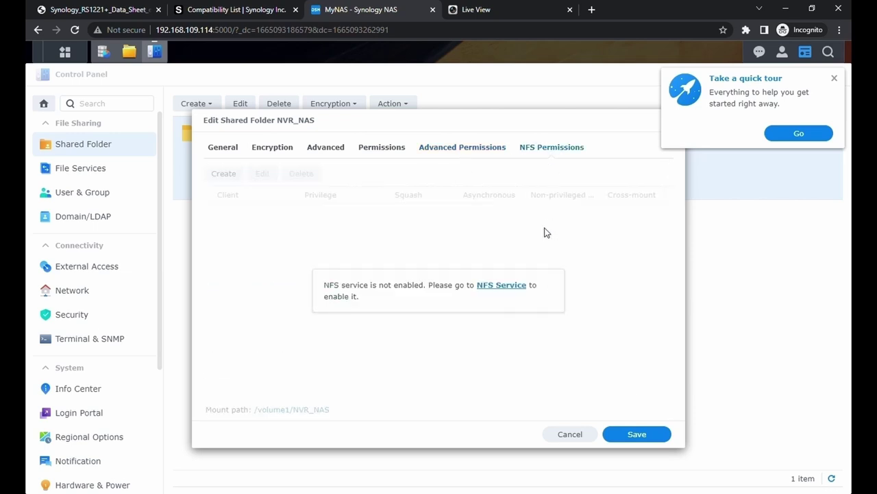
Step: Enable NFS service with NFSv4.1 as maximum protocol, apply, and reopen NVR_NAS settings
{"action": "left_click", "coordinate": [514, 290]}
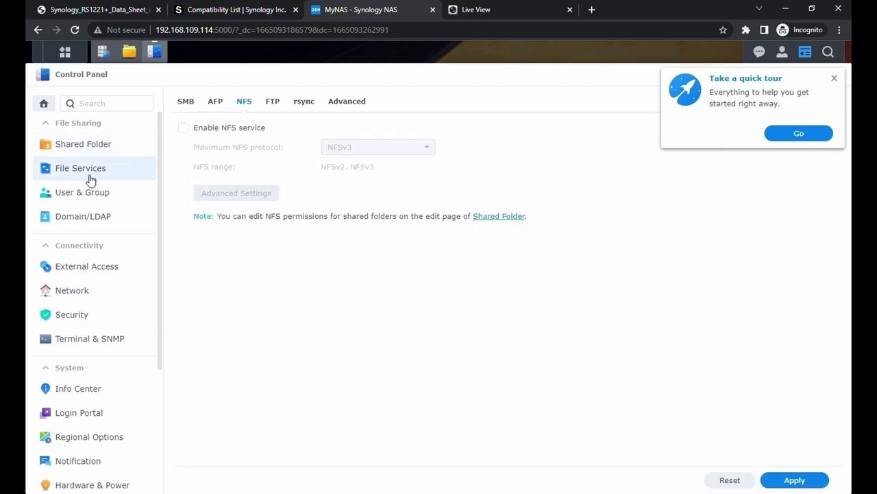
{"action": "left_click", "coordinate": [184, 128]}
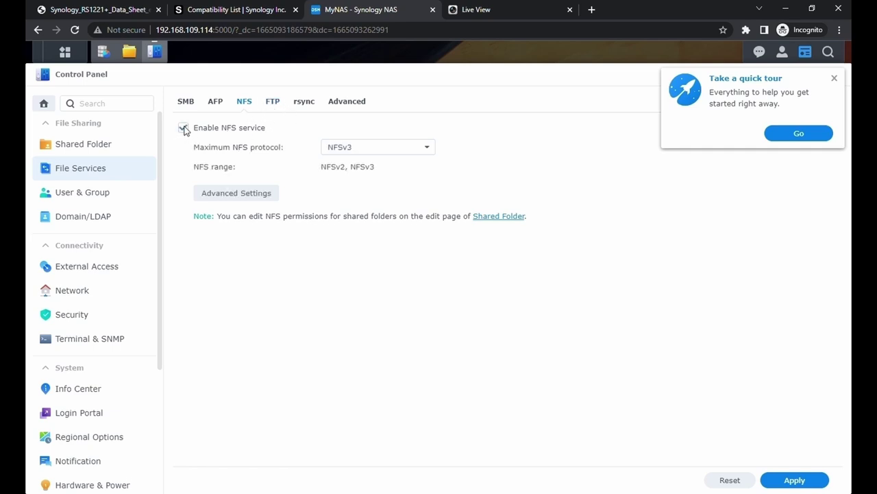
{"action": "left_click", "coordinate": [403, 154]}
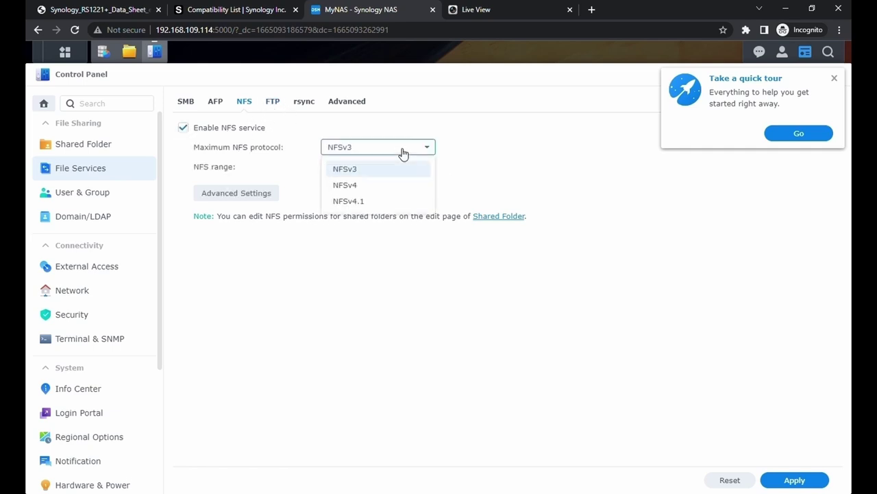
{"action": "left_click", "coordinate": [343, 200]}
{"action": "left_click", "coordinate": [794, 480]}
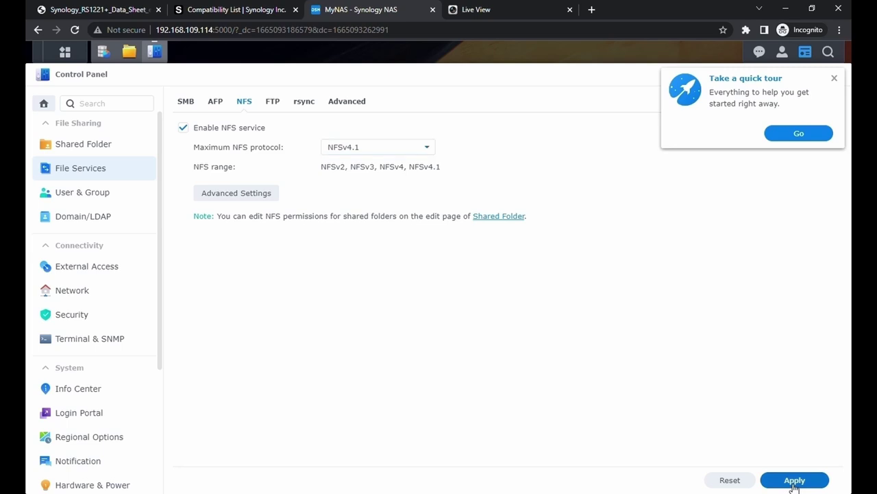
{"action": "left_click", "coordinate": [98, 148]}
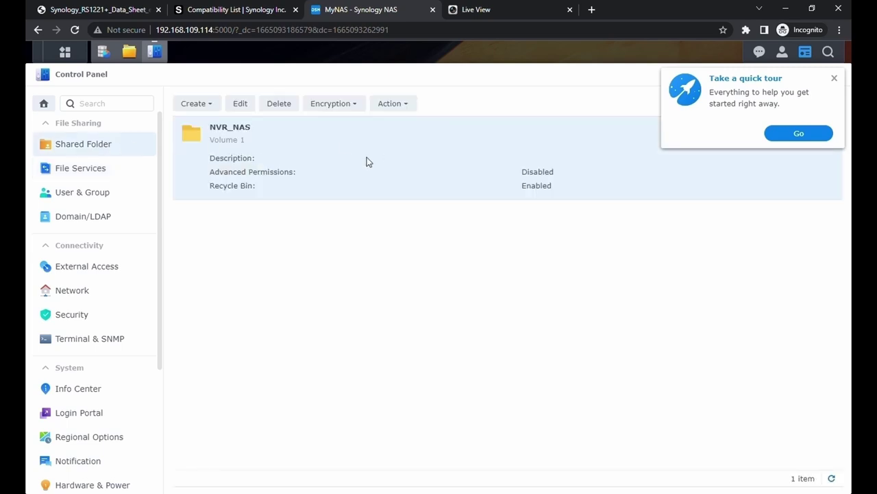
{"action": "left_click", "coordinate": [247, 107]}
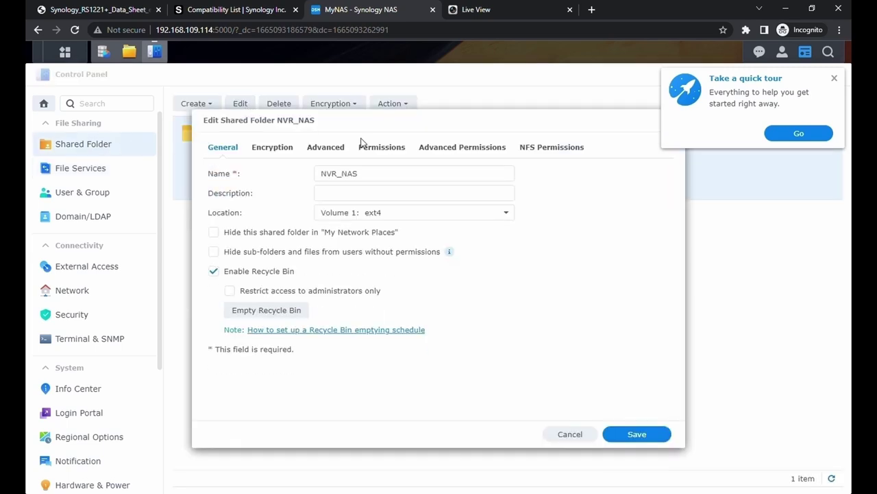
Step: Start a new NFS rule for NVR_NAS with the NVR's IP 192.168.109.142 as client
{"action": "left_click", "coordinate": [553, 150]}
{"action": "left_click", "coordinate": [224, 173]}
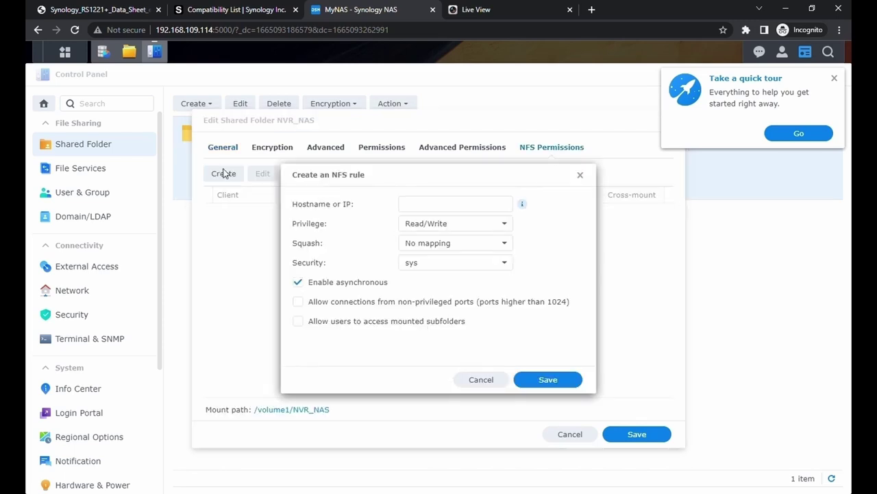
{"action": "left_click", "coordinate": [468, 205]}
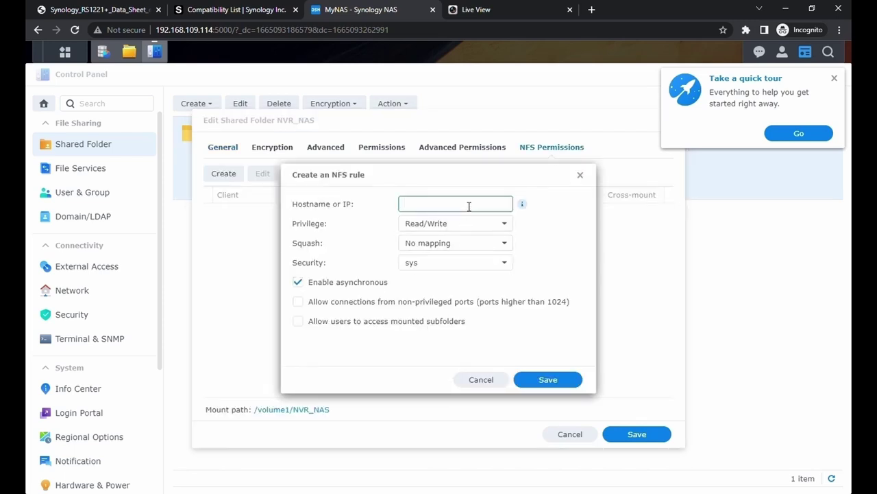
{"action": "left_click", "coordinate": [480, 10]}
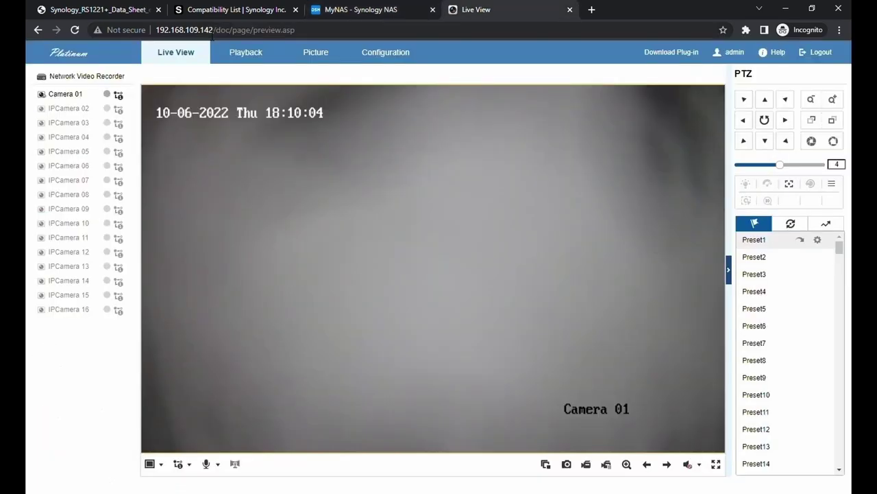
{"action": "left_click", "coordinate": [373, 56]}
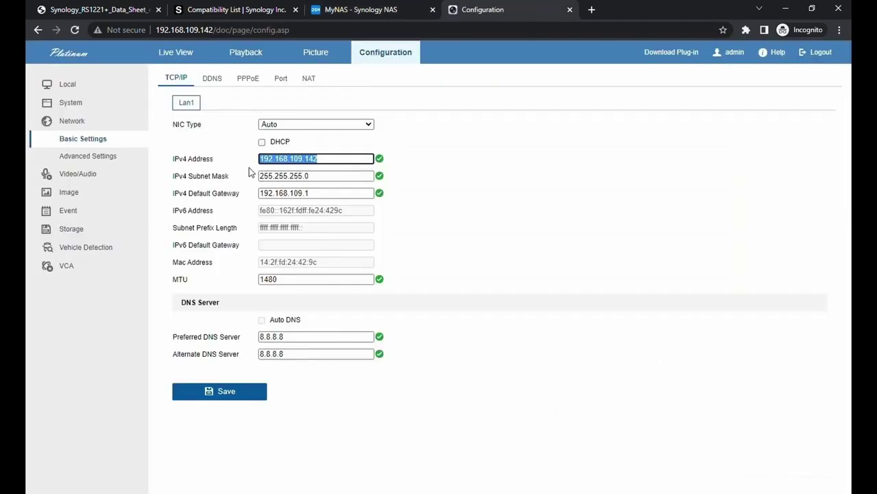
{"action": "key", "text": "ctrl+shift+Tab"}
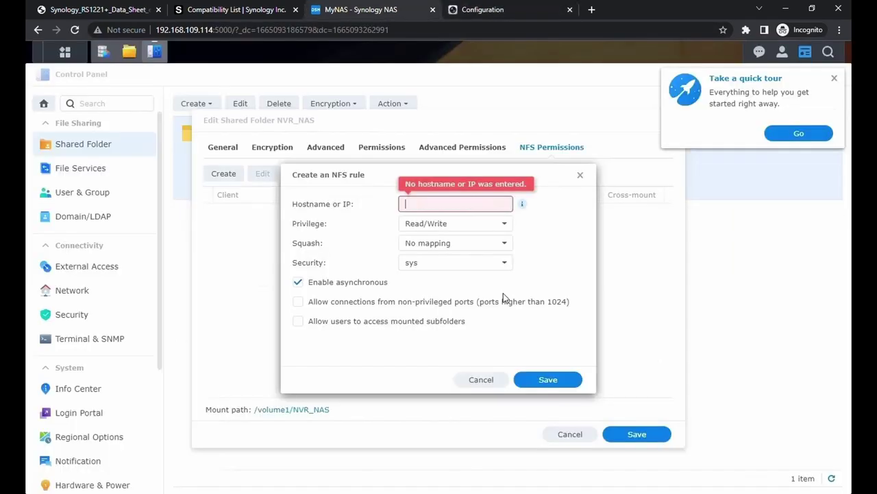
{"action": "type", "text": "192.168.109.142"}
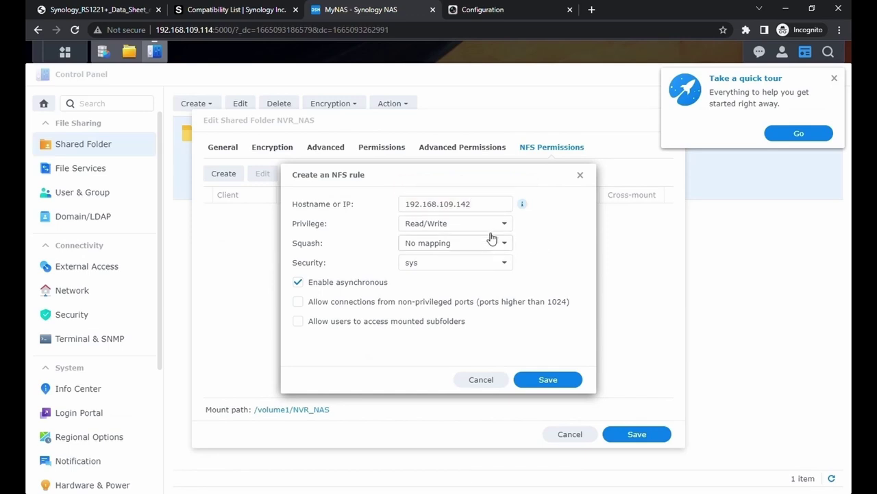
Step: Give the rule Read/Write, all users mapped to guest, sys security, non-privileged ports and subfolders, and save it
{"action": "left_click", "coordinate": [506, 224]}
{"action": "left_click", "coordinate": [506, 224]}
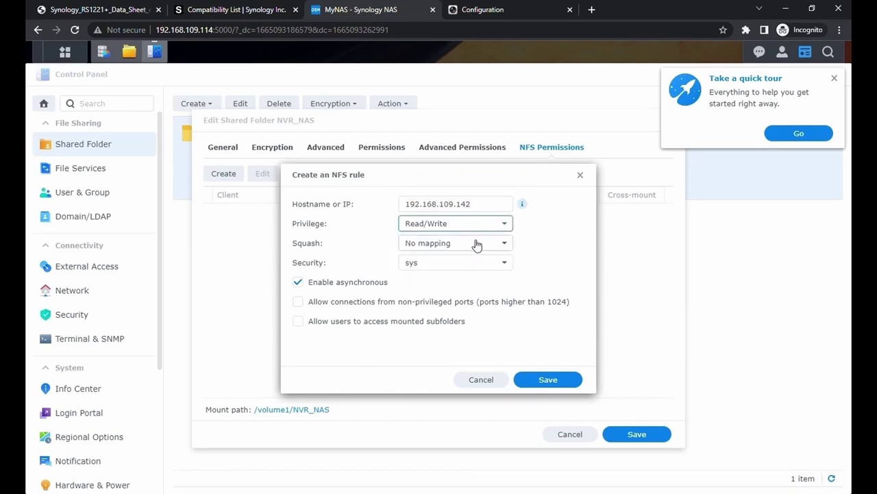
{"action": "left_click", "coordinate": [511, 244]}
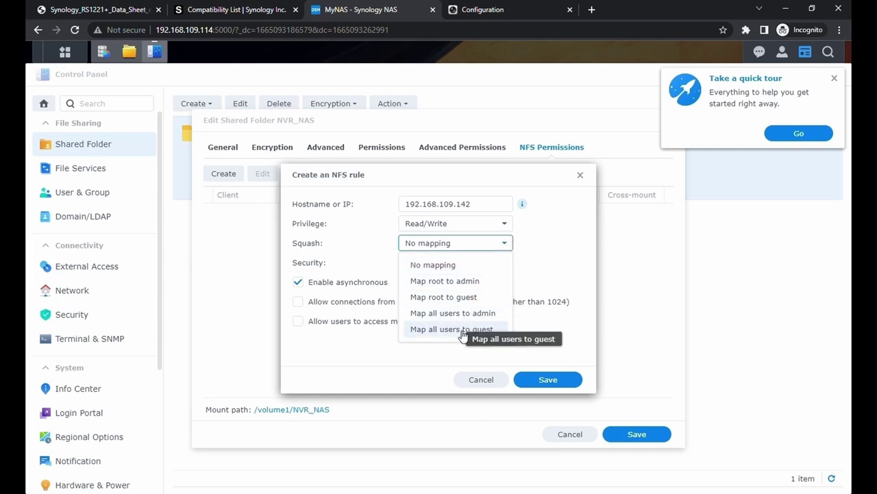
{"action": "left_click", "coordinate": [455, 329]}
{"action": "left_click", "coordinate": [513, 266]}
{"action": "left_click", "coordinate": [513, 269]}
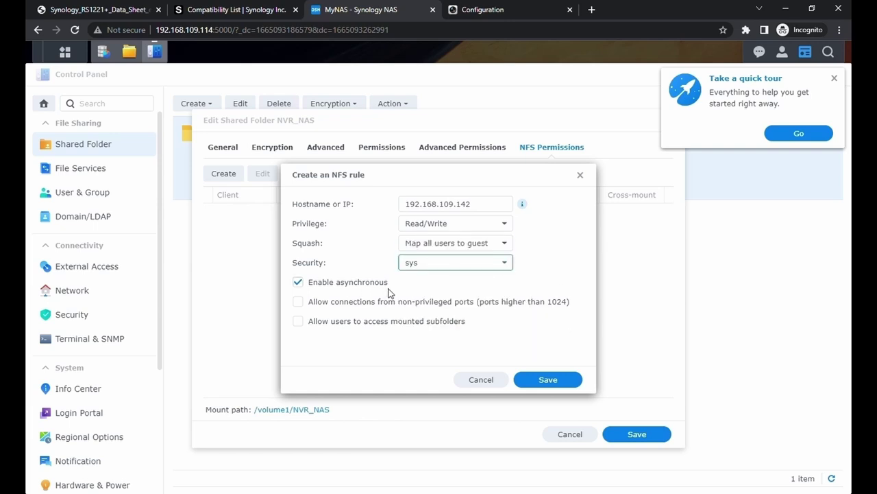
{"action": "left_click", "coordinate": [298, 302]}
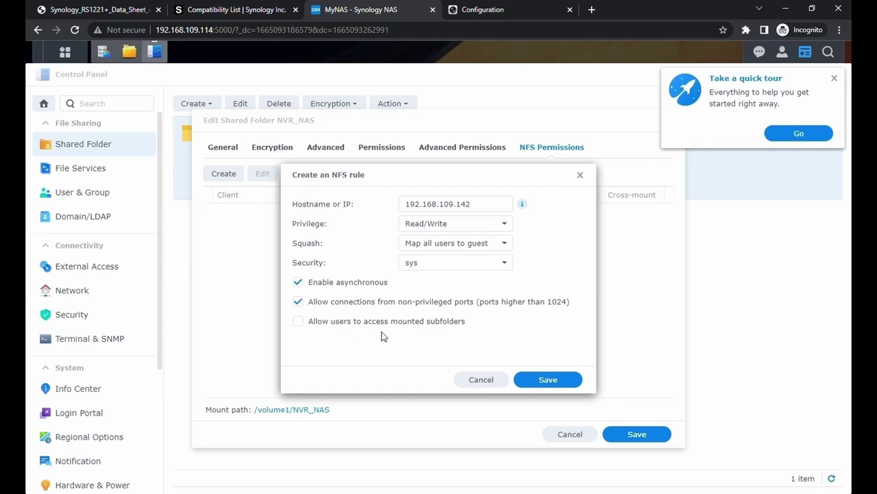
{"action": "left_click", "coordinate": [350, 323]}
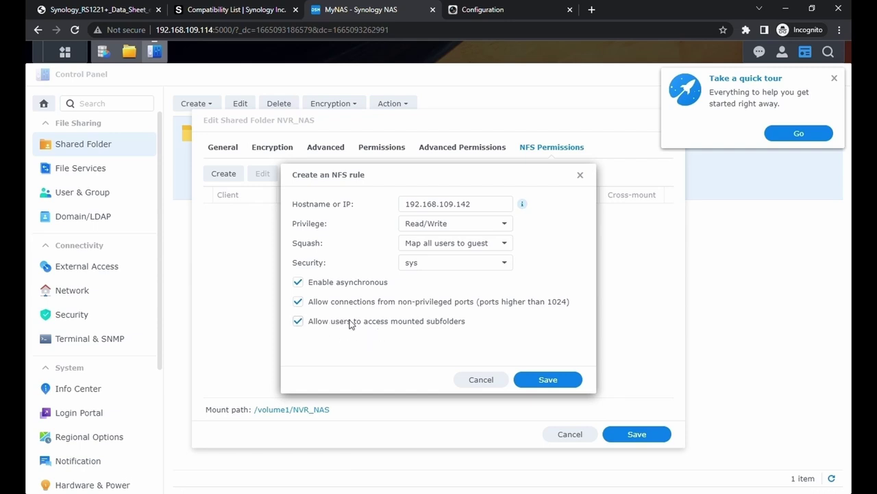
{"action": "left_click", "coordinate": [559, 383]}
{"action": "left_click", "coordinate": [637, 434]}
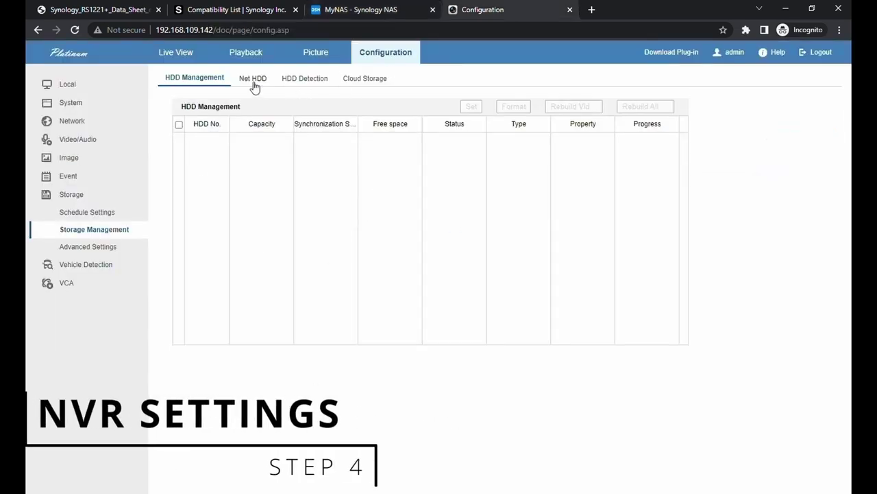
Step: Bring up the NAS Search dialog from the Net HDD tab in Storage Management
{"action": "left_click", "coordinate": [254, 81]}
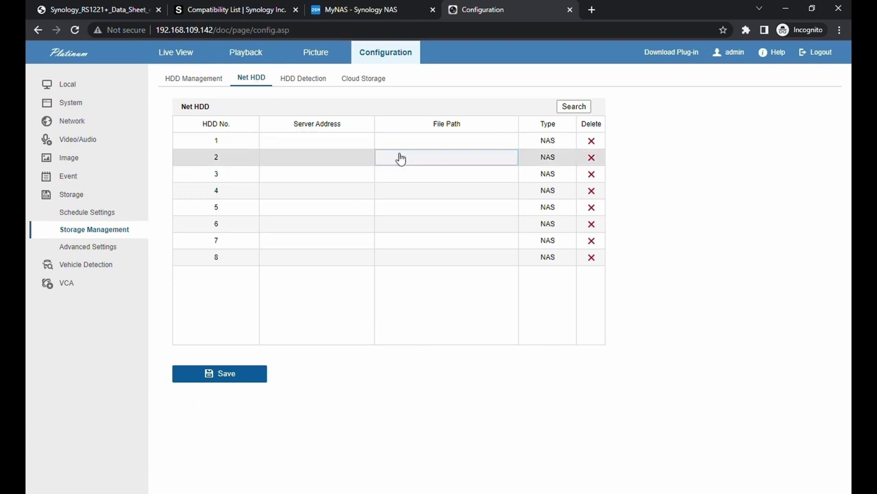
{"action": "left_click", "coordinate": [573, 107]}
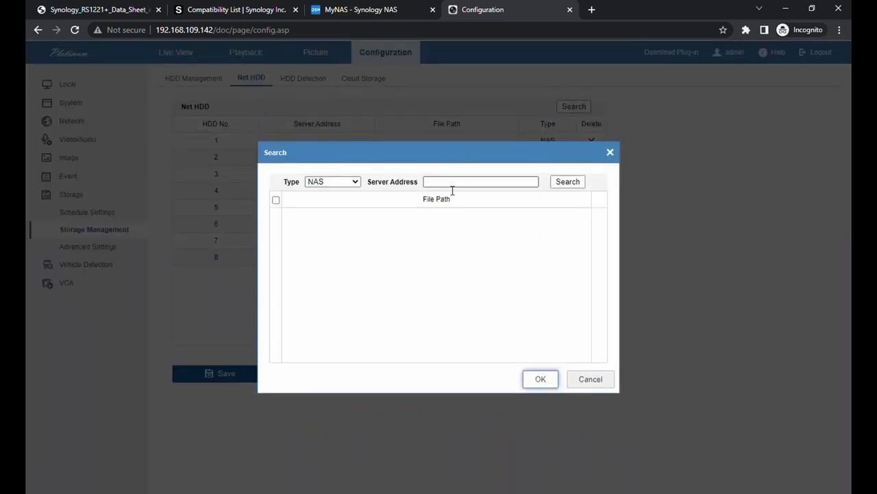
{"action": "left_click", "coordinate": [361, 10]}
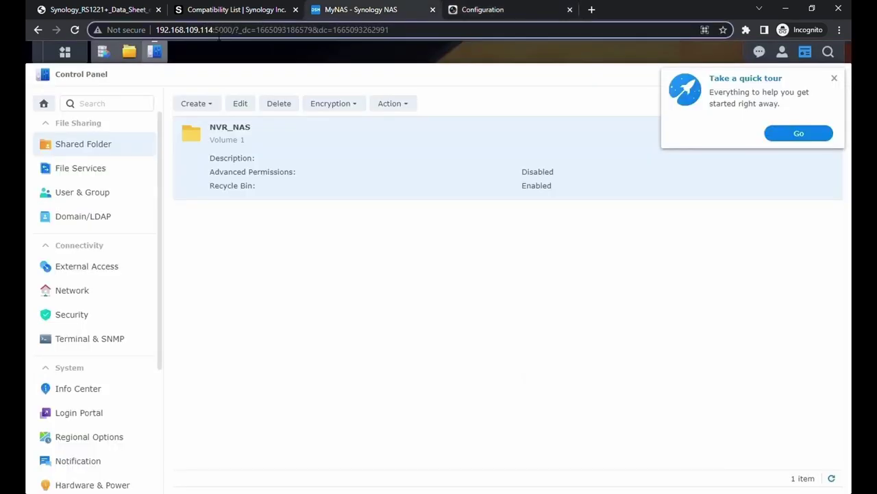
Step: Copy the NAS's LAN 4 address 192.168.109.114 from Network Interface into the NVR's NAS search
{"action": "left_click_drag", "start_coordinate": [214, 30], "coordinate": [156, 30]}
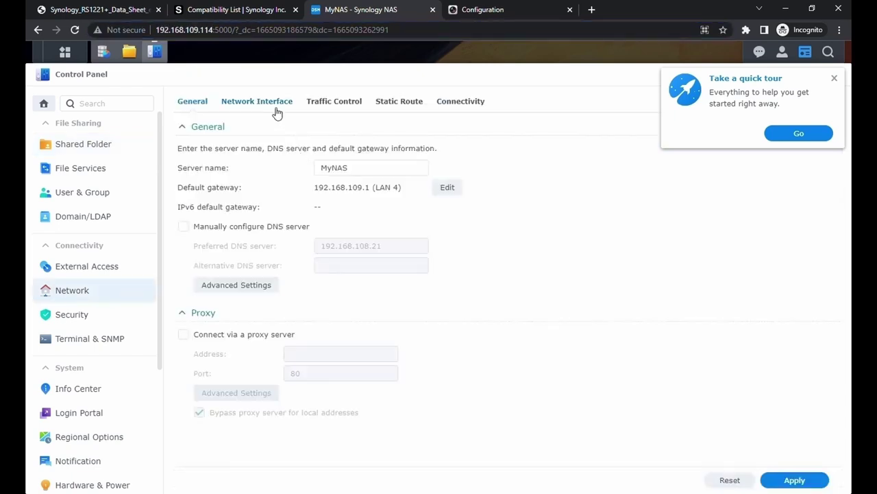
{"action": "left_click", "coordinate": [272, 105]}
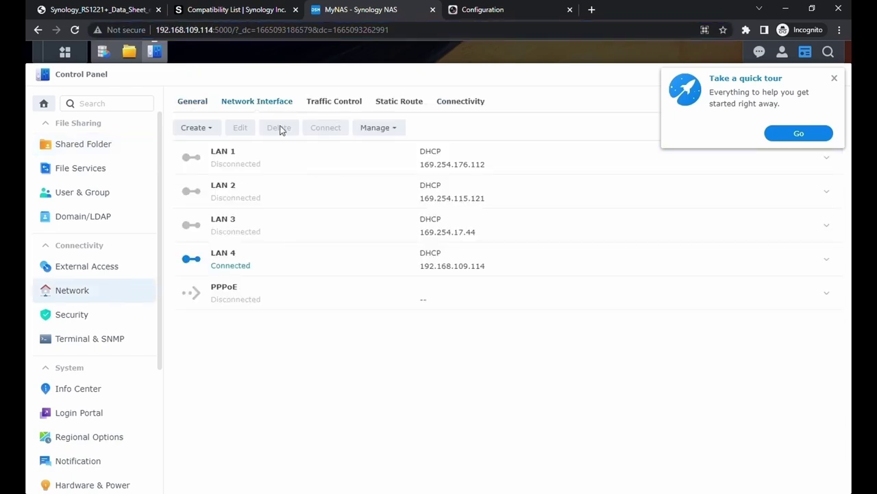
{"action": "left_click_drag", "start_coordinate": [488, 270], "coordinate": [420, 271]}
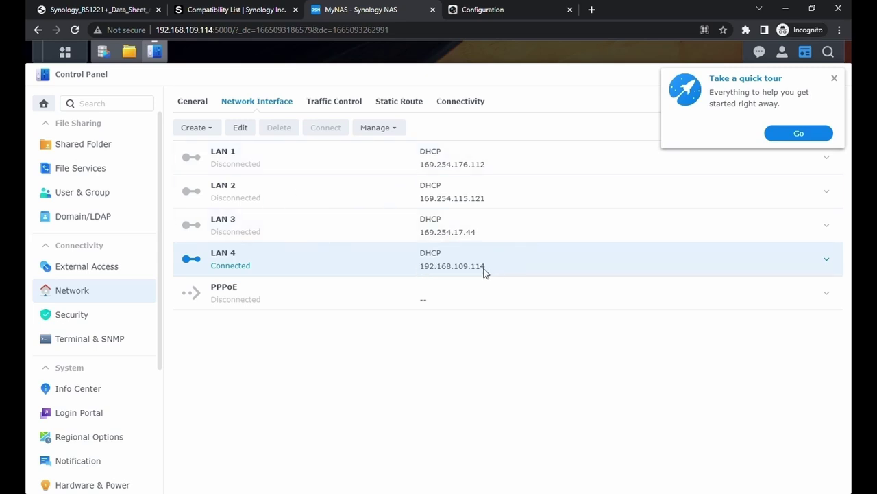
{"action": "left_click_drag", "start_coordinate": [488, 269], "coordinate": [425, 272]}
{"action": "right_click", "coordinate": [436, 273]}
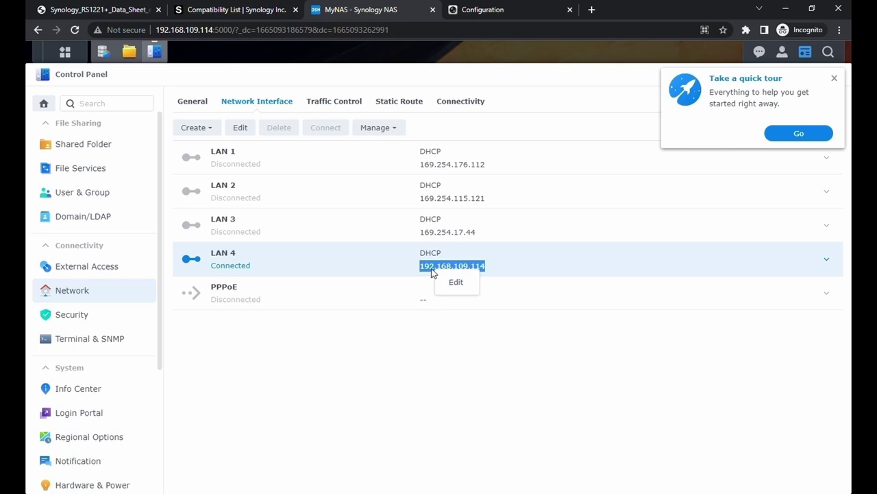
{"action": "key", "text": "ctrl+Tab"}
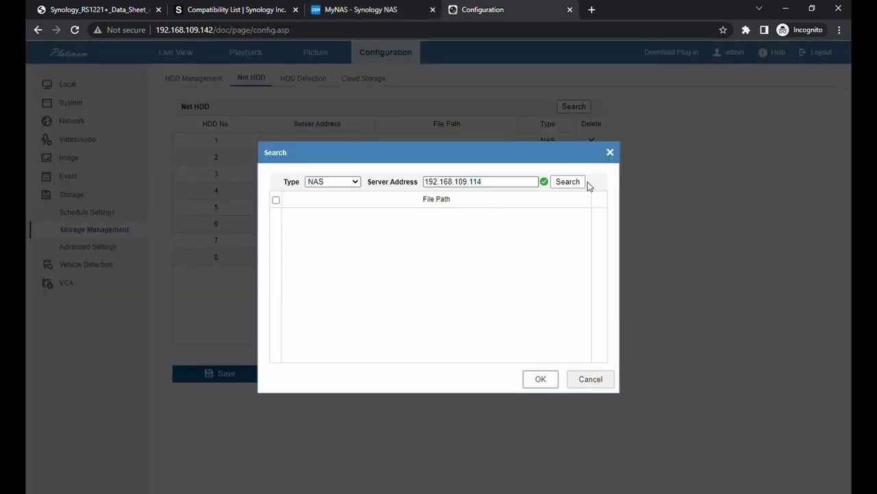
{"action": "left_click", "coordinate": [577, 182]}
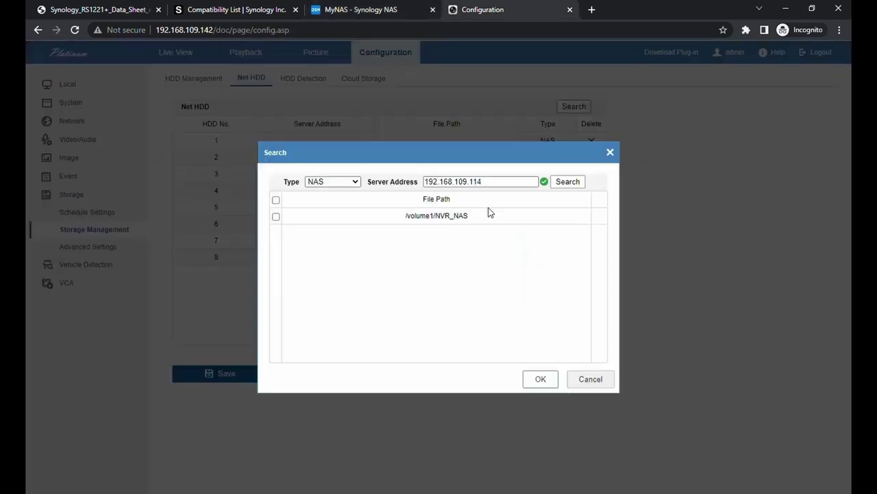
Step: Add the /volume1/NVR_NAS share as a network disk and save the Net HDD settings
{"action": "left_click", "coordinate": [276, 216]}
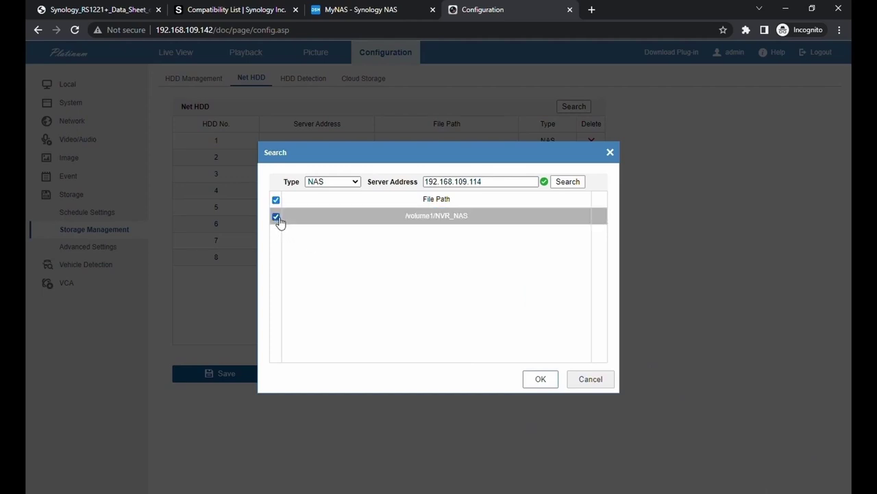
{"action": "left_click", "coordinate": [542, 380]}
{"action": "left_click", "coordinate": [260, 377]}
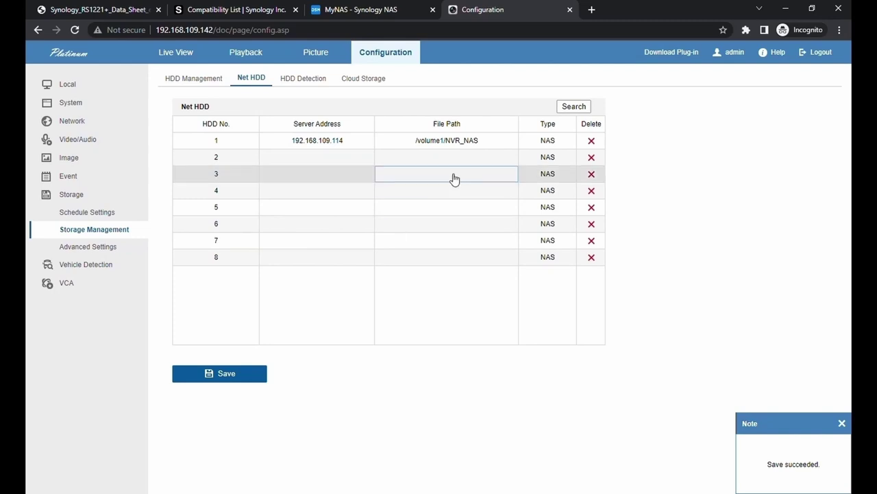
{"action": "left_click", "coordinate": [94, 229]}
Step: Format NAS disk 17 in HDD Management so its status shows Normal
{"action": "left_click", "coordinate": [108, 214]}
{"action": "left_click", "coordinate": [119, 234]}
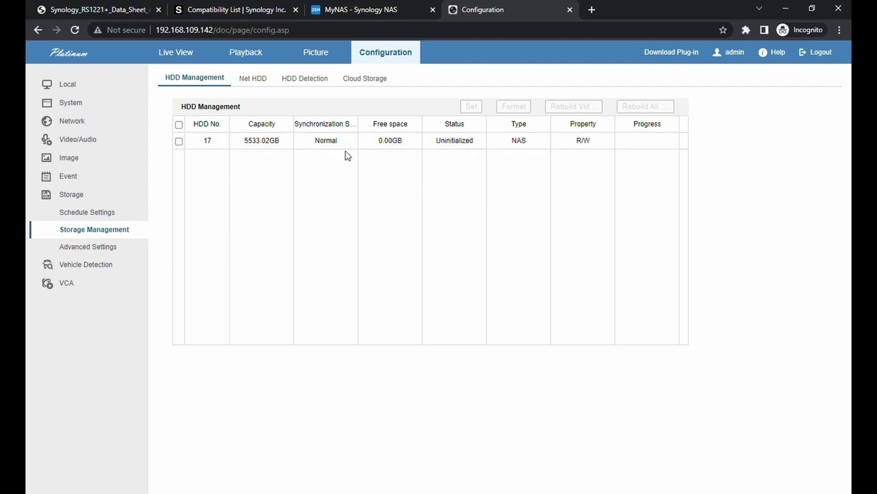
{"action": "left_click", "coordinate": [443, 141]}
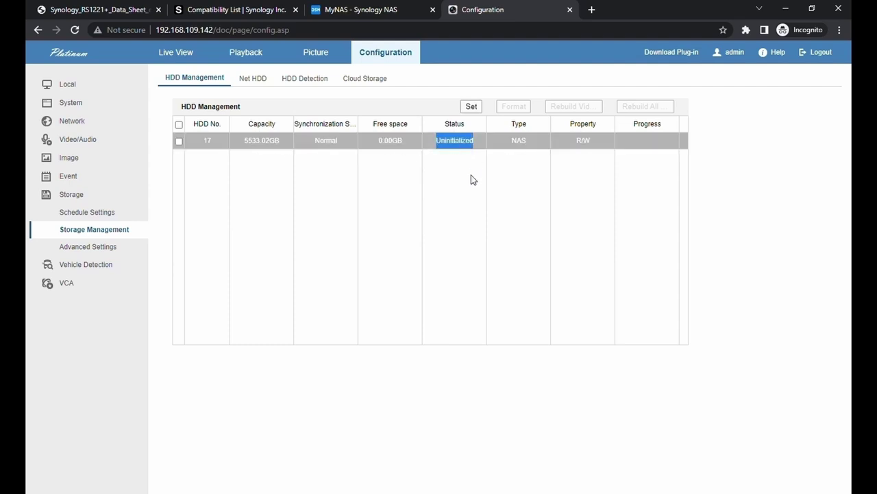
{"action": "left_click", "coordinate": [178, 141]}
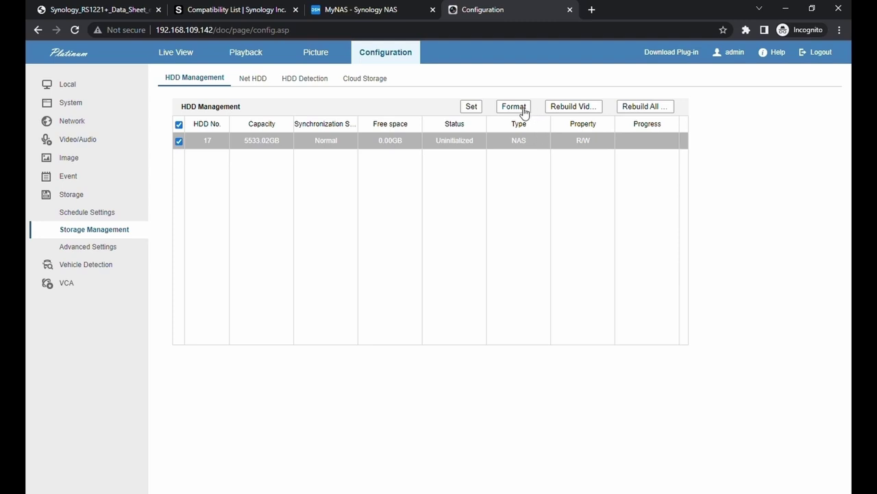
{"action": "left_click", "coordinate": [521, 110]}
{"action": "left_click", "coordinate": [452, 309]}
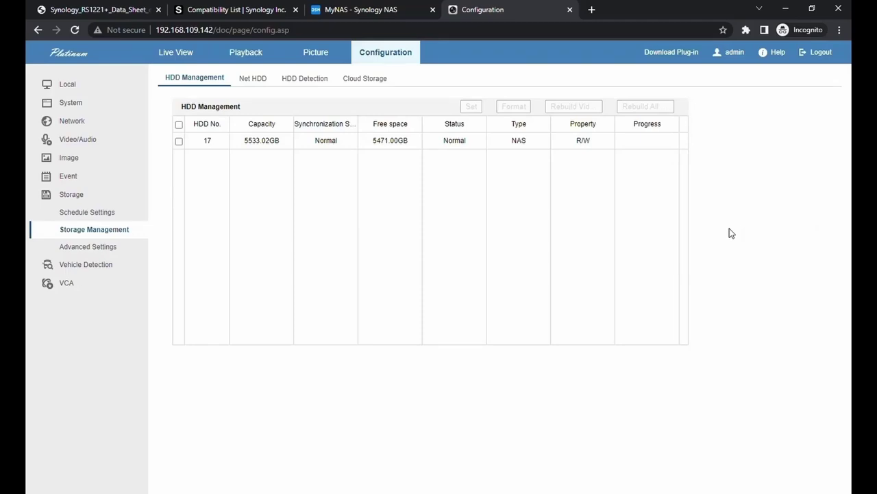
{"action": "left_click_drag", "start_coordinate": [444, 140], "coordinate": [473, 156]}
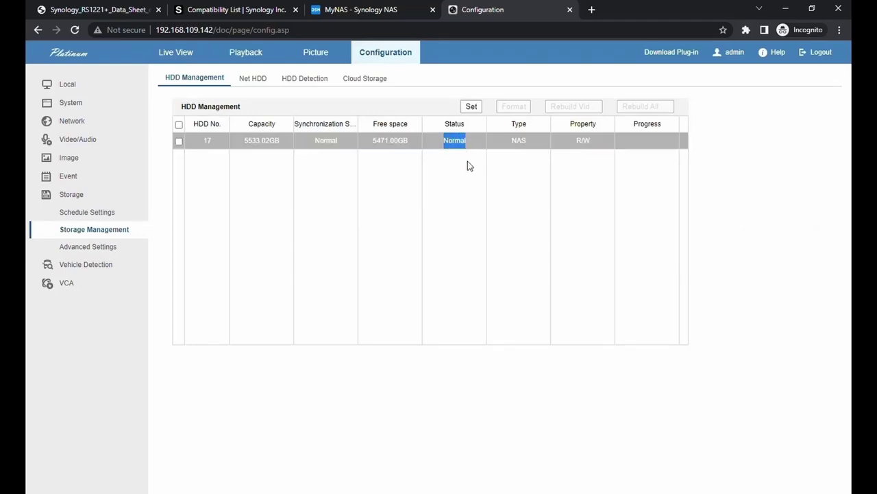
{"action": "left_click", "coordinate": [466, 174]}
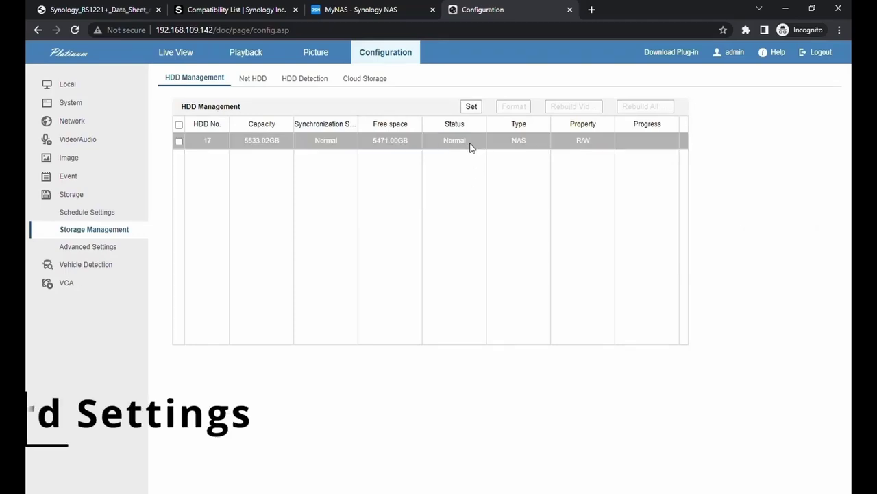
{"action": "left_click", "coordinate": [68, 176]}
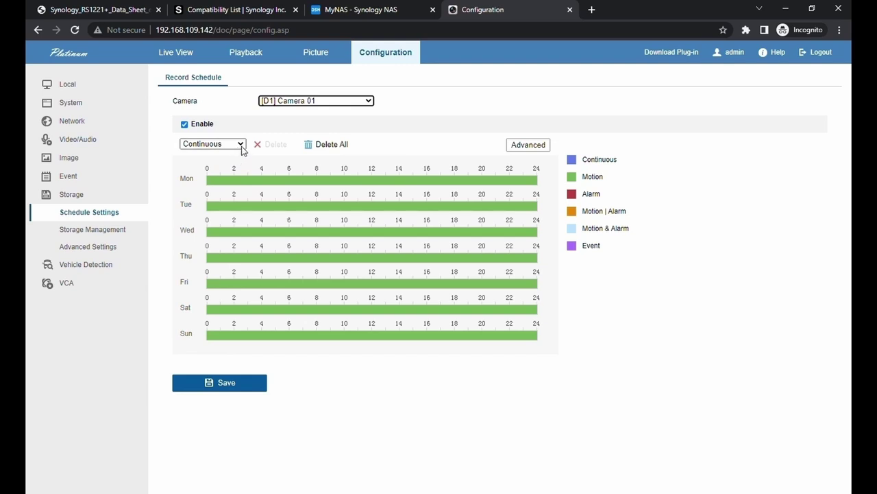
Step: Set Monday's recording to Continuous, copy it to every day, and save the schedule
{"action": "left_click", "coordinate": [535, 179]}
{"action": "left_click", "coordinate": [407, 131]}
{"action": "left_click", "coordinate": [402, 141]}
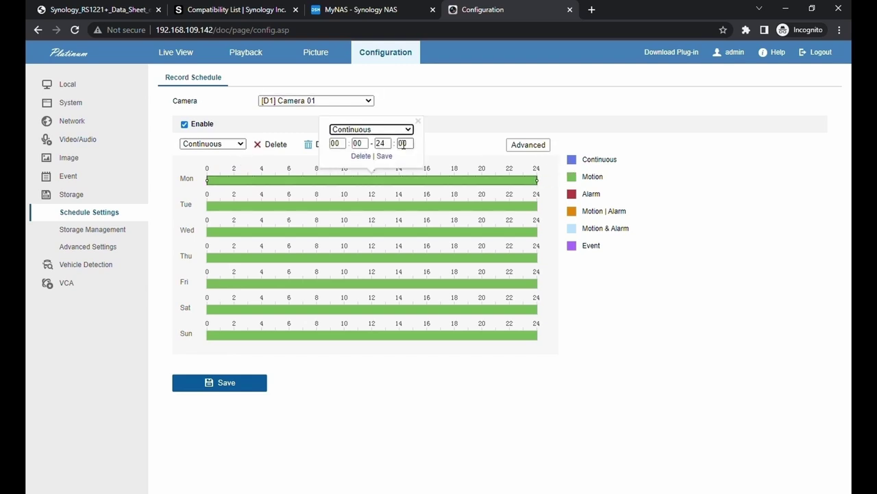
{"action": "left_click", "coordinate": [384, 155]}
{"action": "left_click", "coordinate": [547, 181]}
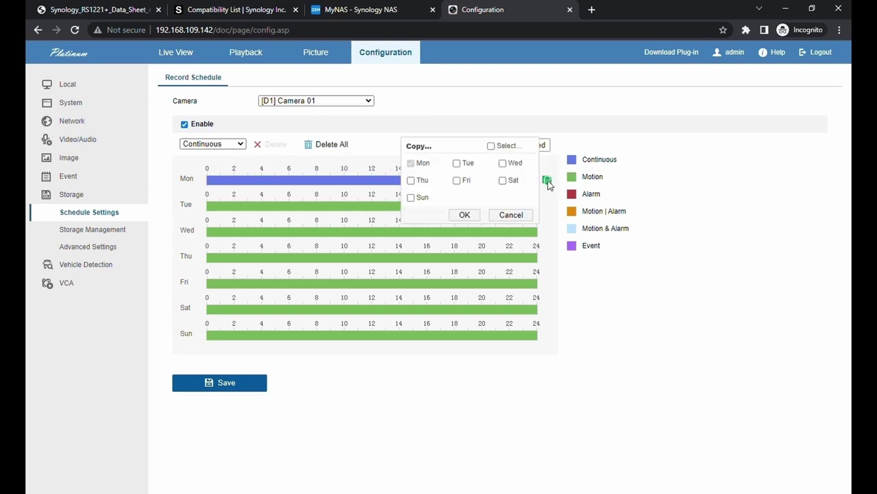
{"action": "left_click", "coordinate": [491, 146]}
{"action": "left_click", "coordinate": [464, 215]}
{"action": "left_click", "coordinate": [255, 386]}
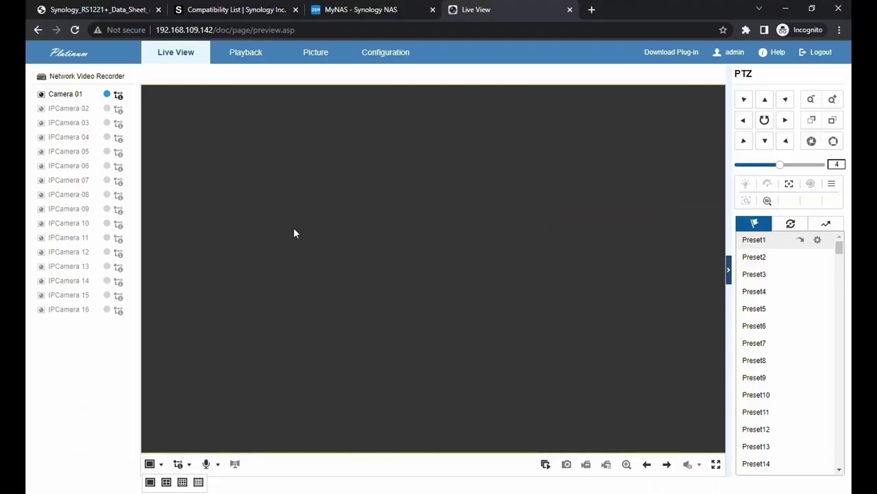
Step: Play Camera 01's 6 October 2022 recording in a 1x1 layout and zoom the timeline
{"action": "left_click", "coordinate": [545, 464]}
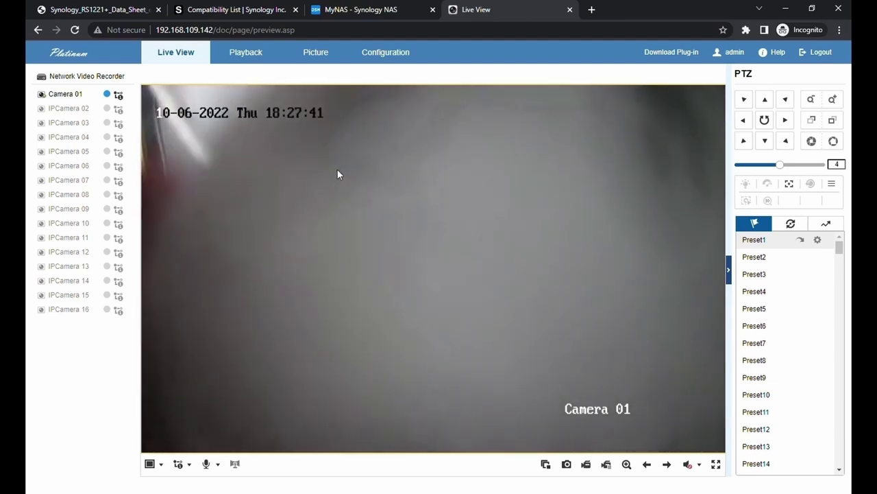
{"action": "left_click", "coordinate": [245, 52]}
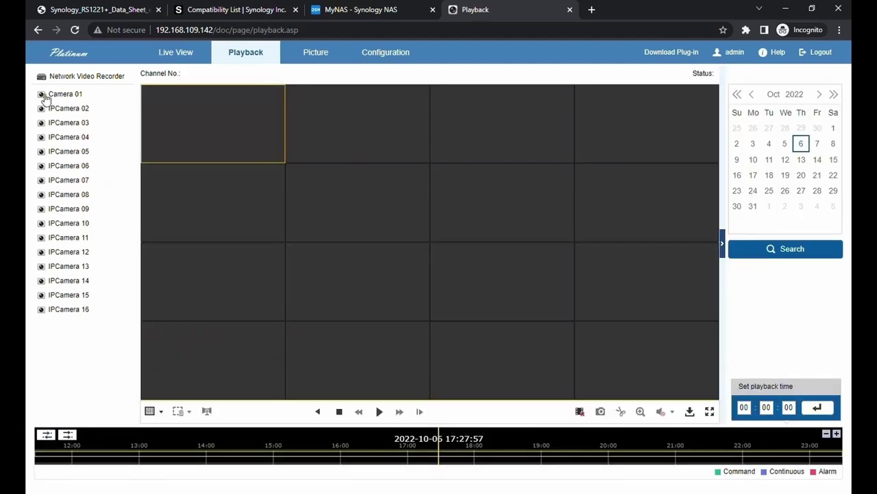
{"action": "left_click", "coordinate": [161, 411]}
{"action": "left_click", "coordinate": [151, 430]}
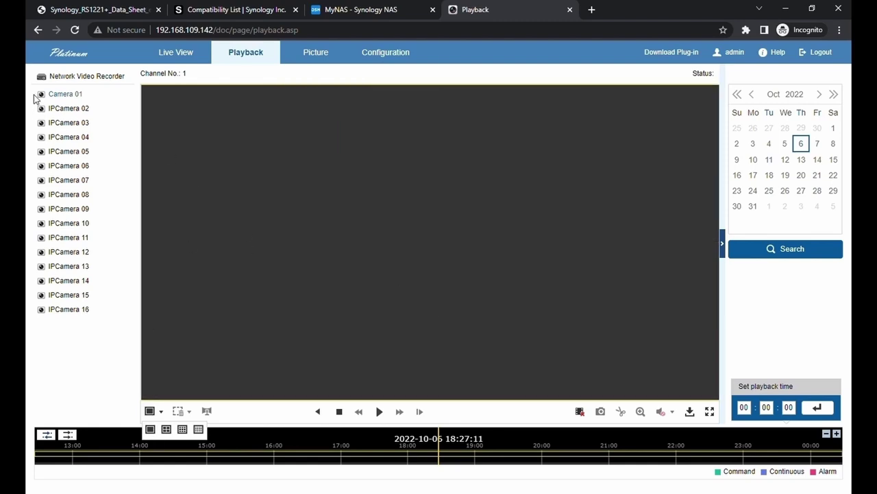
{"action": "left_click", "coordinate": [44, 96]}
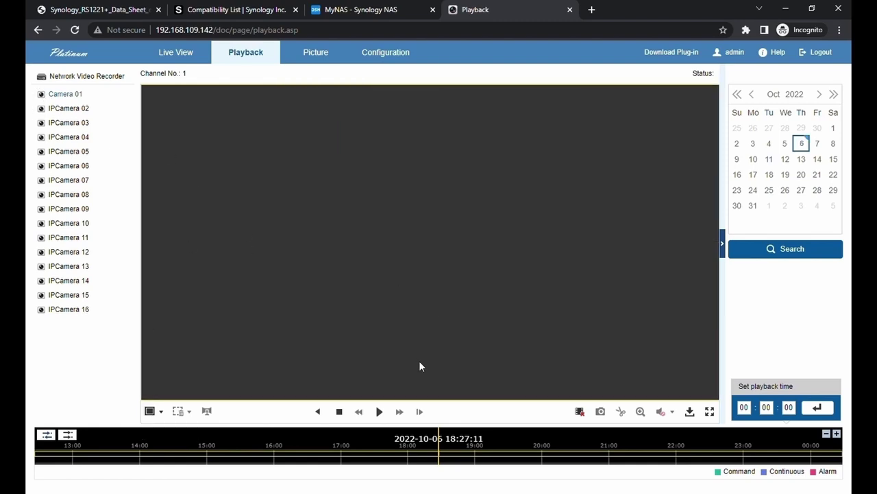
{"action": "left_click", "coordinate": [380, 412]}
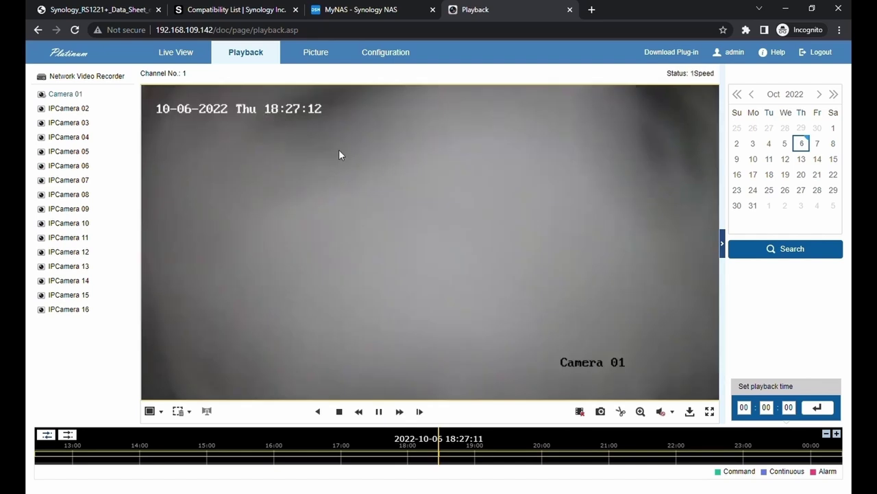
{"action": "left_click", "coordinate": [836, 434]}
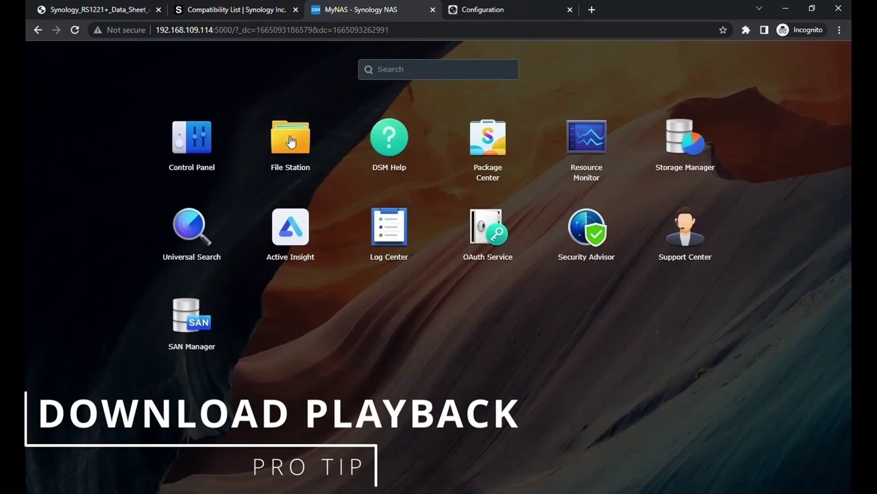
Step: Browse the hiv*.mp4 recordings in File Station's NVR_NAS/datadir0 folder
{"action": "left_click", "coordinate": [286, 136]}
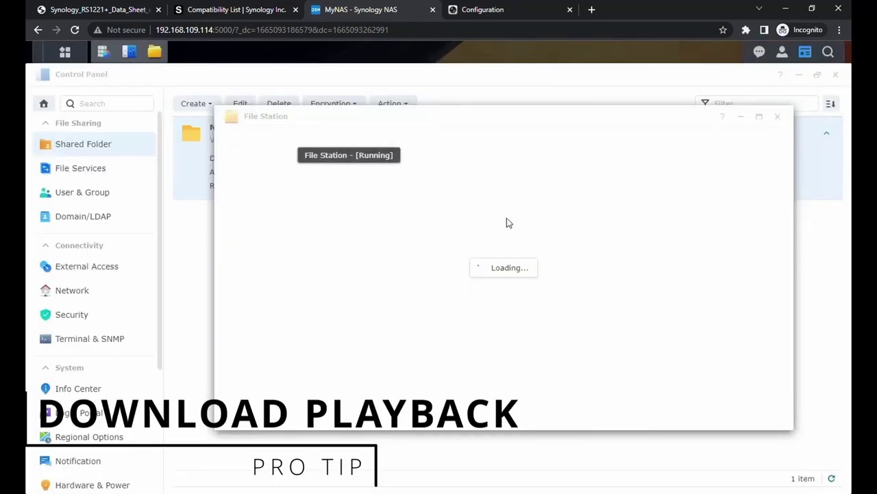
{"action": "double_click", "coordinate": [427, 205]}
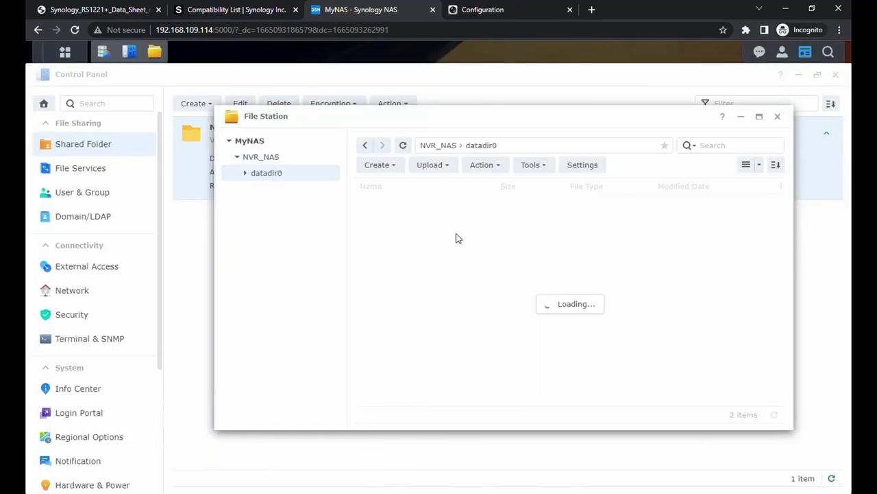
{"action": "left_click", "coordinate": [513, 237]}
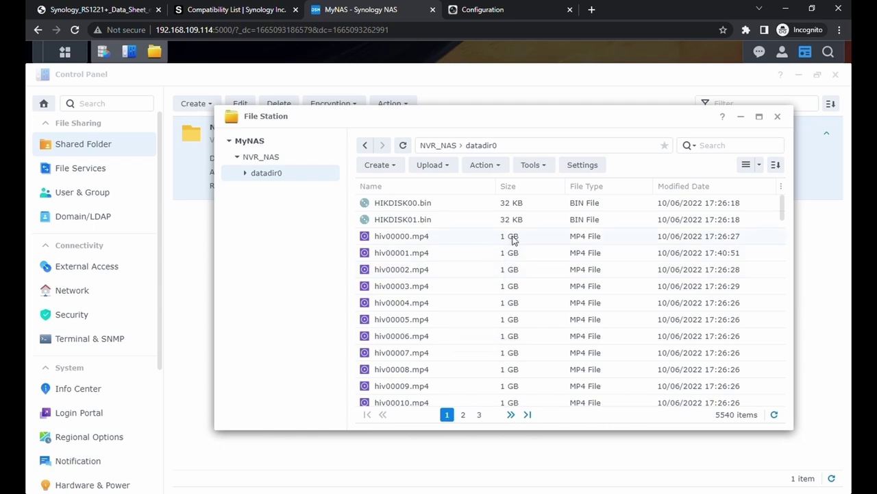
{"action": "left_click", "coordinate": [465, 303]}
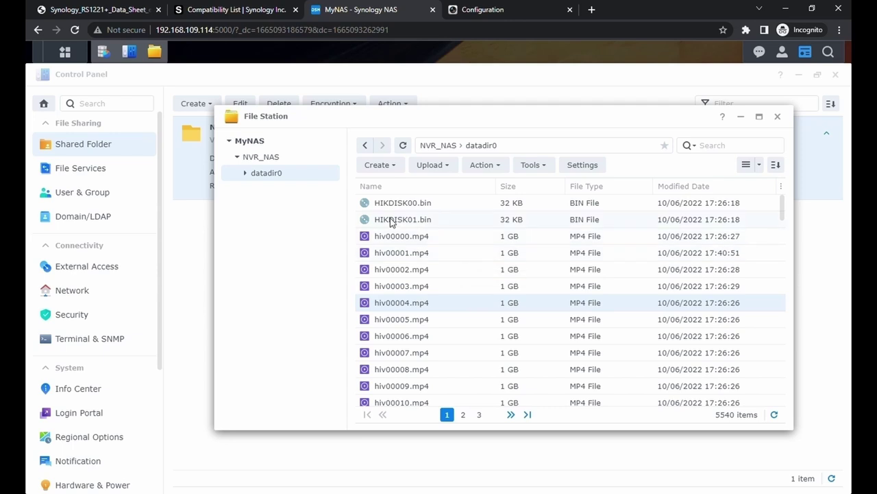
{"action": "scroll", "coordinate": [777, 217], "scroll_direction": "down", "scroll_amount": 1}
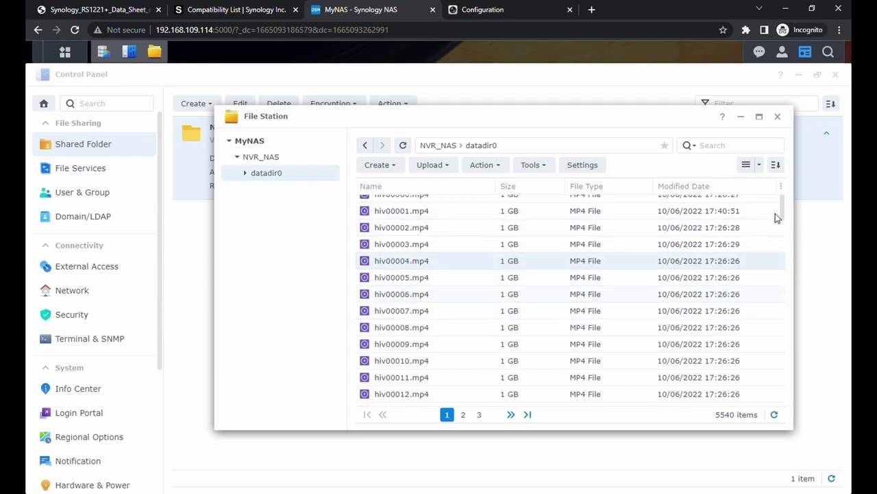
{"action": "scroll", "coordinate": [781, 214], "scroll_direction": "down", "scroll_amount": 3}
{"action": "left_click_drag", "start_coordinate": [786, 232], "coordinate": [786, 414]}
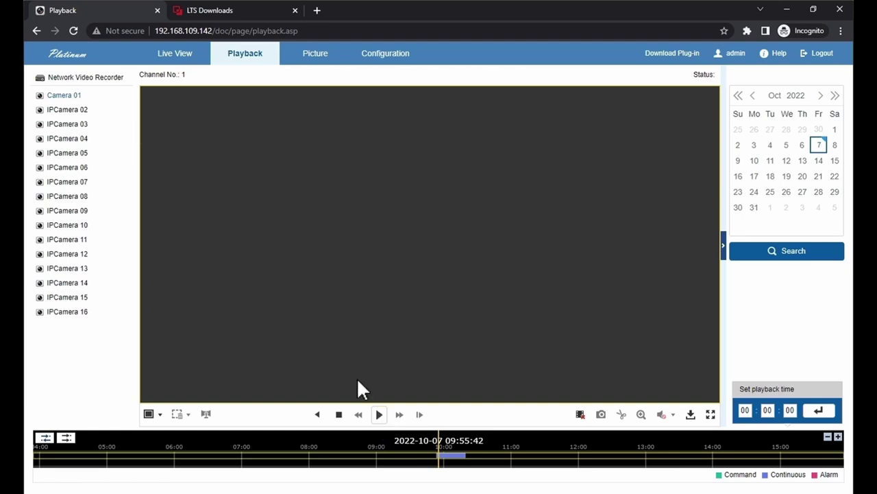
Step: Search Camera 01's 7 October recordings from 11:00:00 and download the 11:31–11:41 file
{"action": "left_click", "coordinate": [379, 414]}
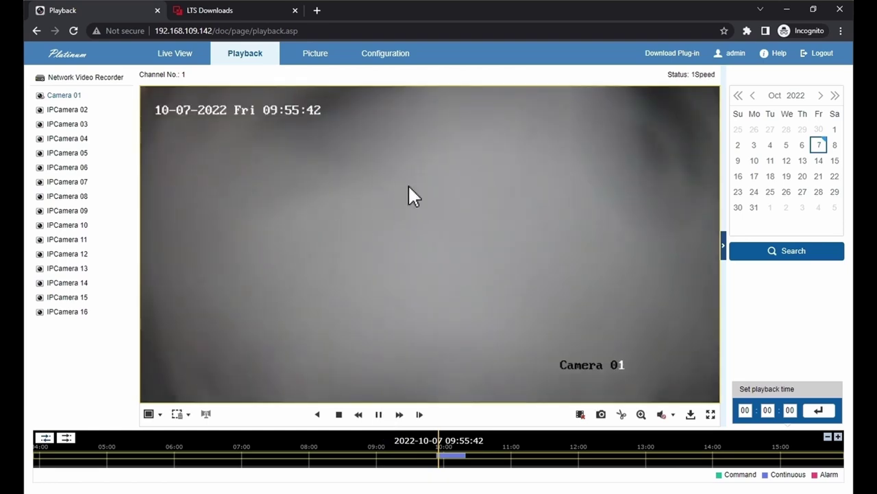
{"action": "left_click", "coordinate": [345, 414]}
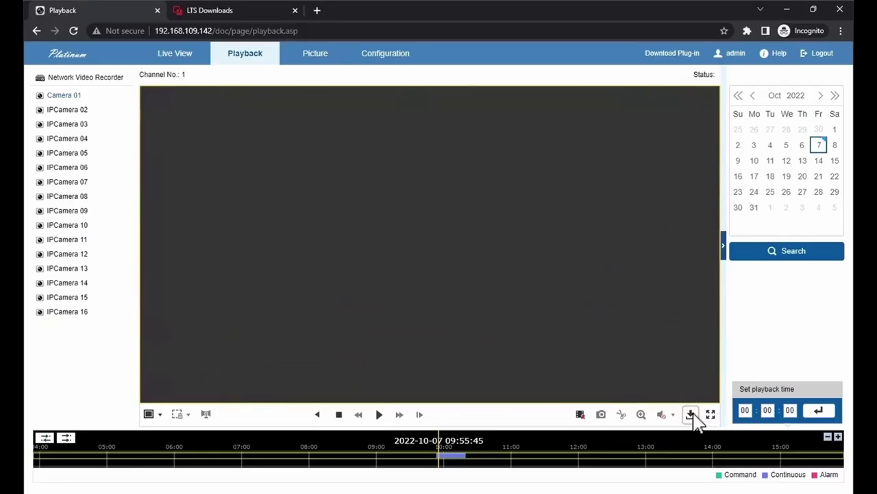
{"action": "left_click", "coordinate": [588, 362]}
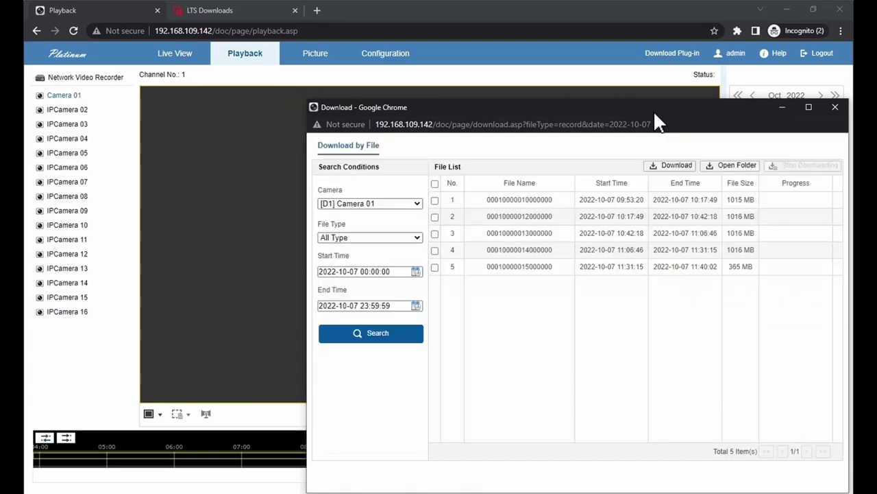
{"action": "left_click_drag", "start_coordinate": [655, 114], "coordinate": [547, 90]}
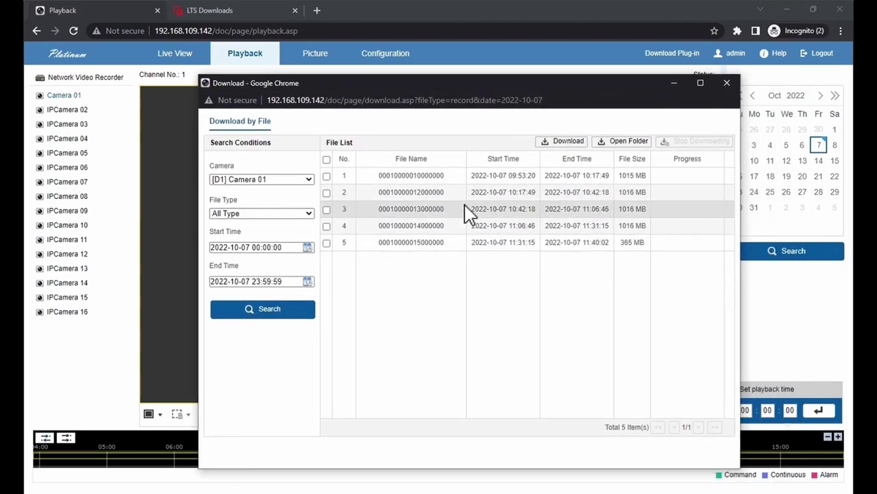
{"action": "left_click", "coordinate": [313, 249]}
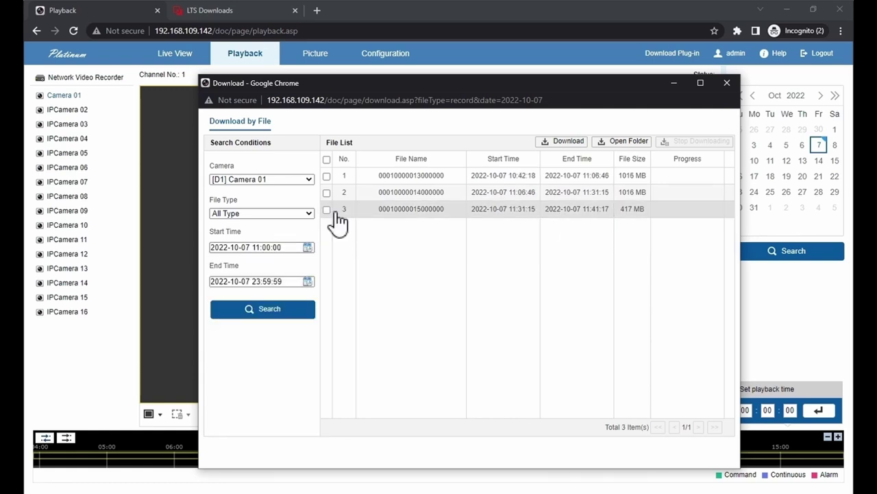
{"action": "left_click", "coordinate": [336, 212]}
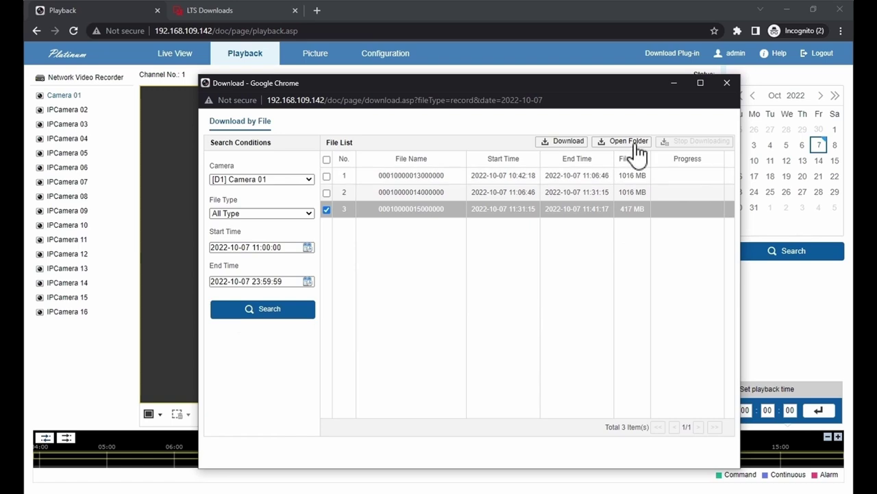
{"action": "left_click", "coordinate": [574, 143]}
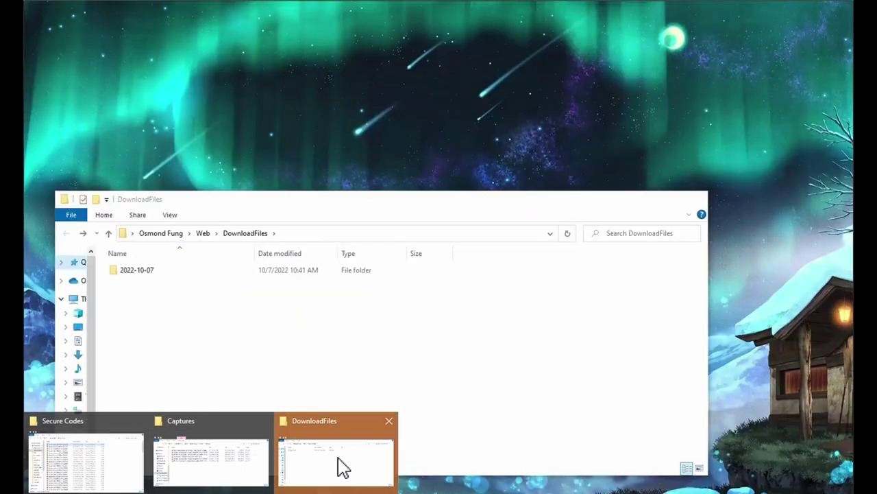
Step: Open the 2022-10-07 folder inside the DownloadFiles window
{"action": "left_click", "coordinate": [343, 468]}
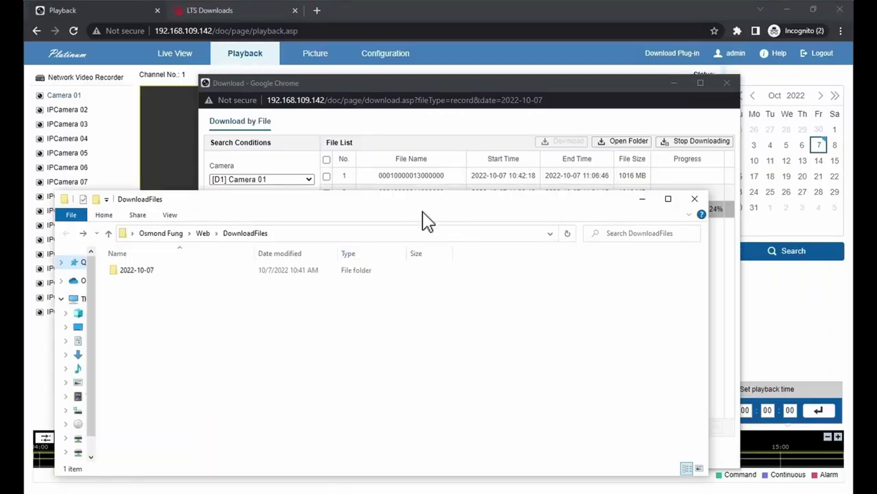
{"action": "left_click_drag", "start_coordinate": [419, 211], "coordinate": [444, 270]}
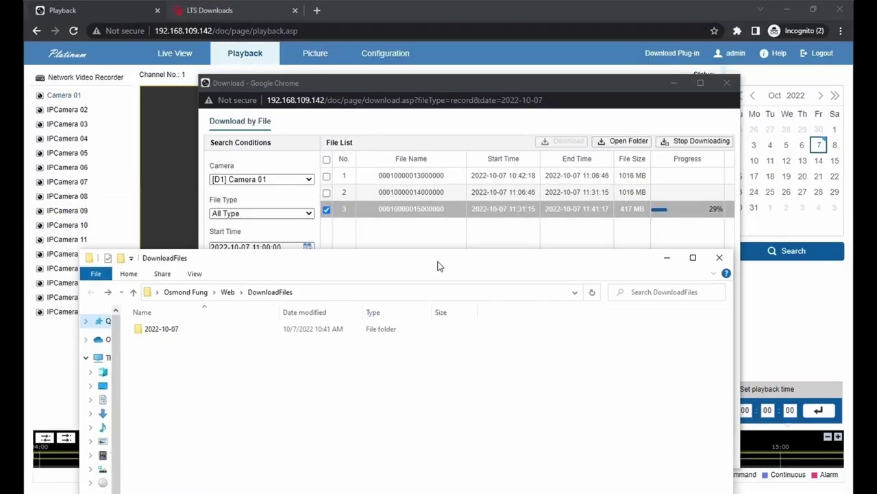
{"action": "double_click", "coordinate": [217, 332]}
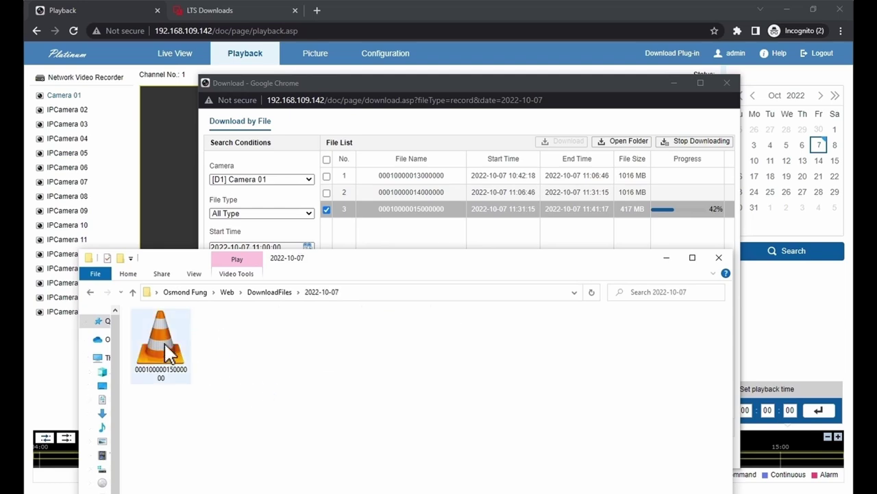
{"action": "left_click_drag", "start_coordinate": [394, 258], "coordinate": [464, 280]}
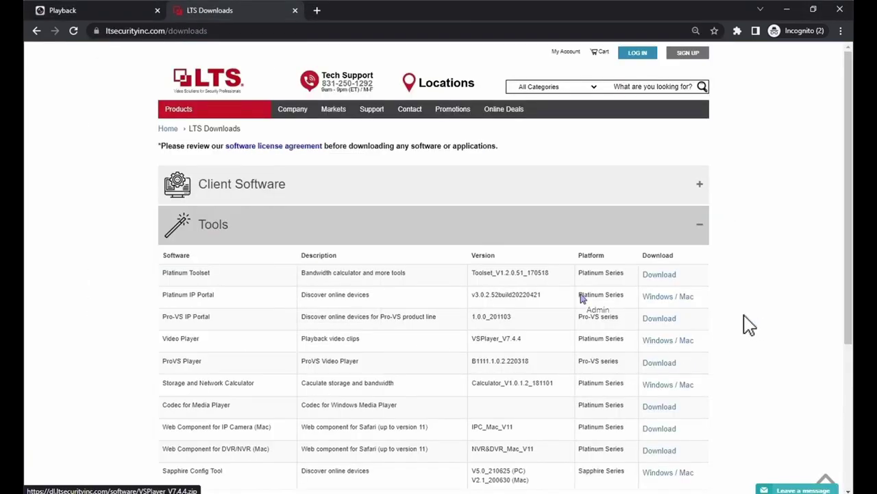
Step: Select the Video Player VSPlayer_V7.4.4 row in the LTS Tools downloads list
{"action": "mouse_move", "coordinate": [382, 115]}
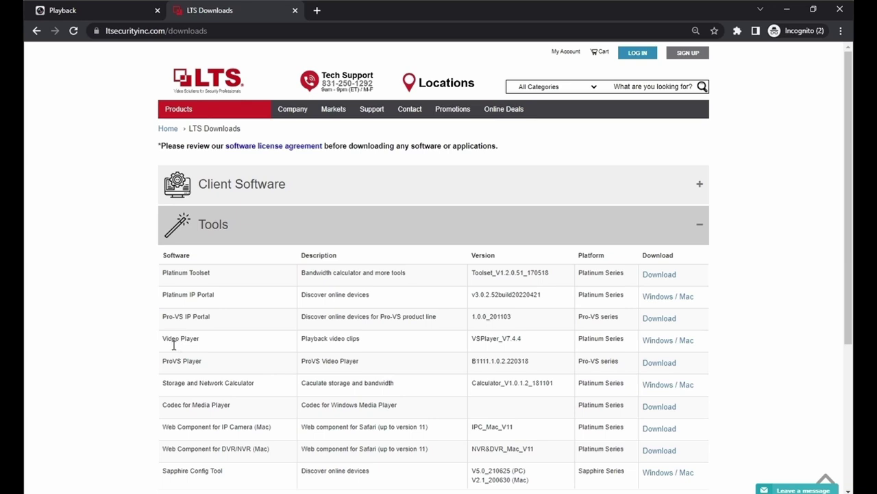
{"action": "left_click_drag", "start_coordinate": [173, 345], "coordinate": [713, 346]}
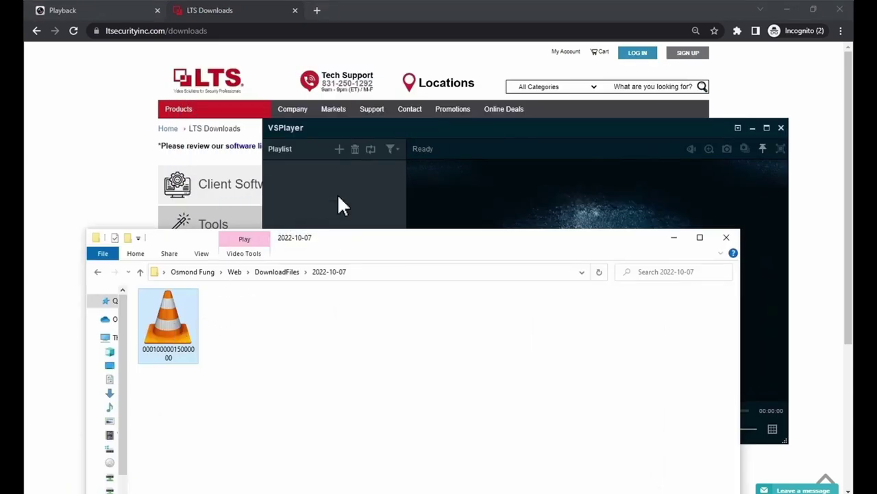
Step: Add the 7 October 2022 Camera 01 mp4 to the VSPlayer playlist and play it
{"action": "left_click", "coordinate": [674, 238]}
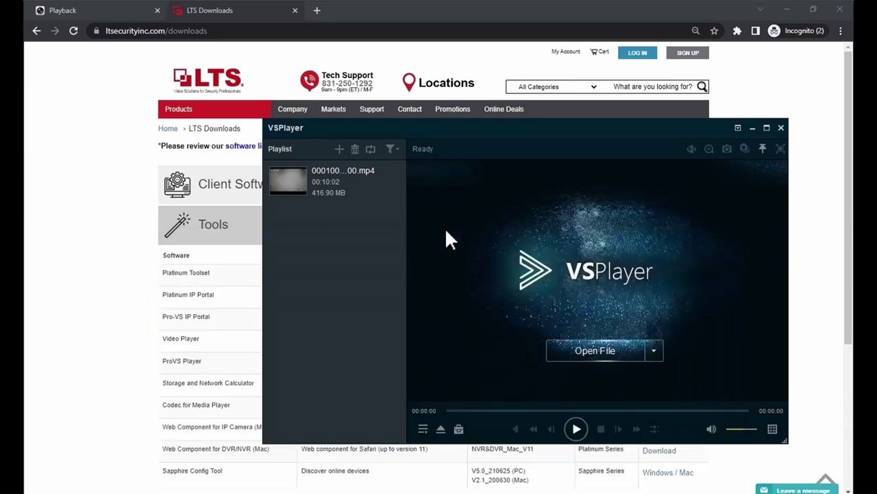
{"action": "double_click", "coordinate": [329, 190]}
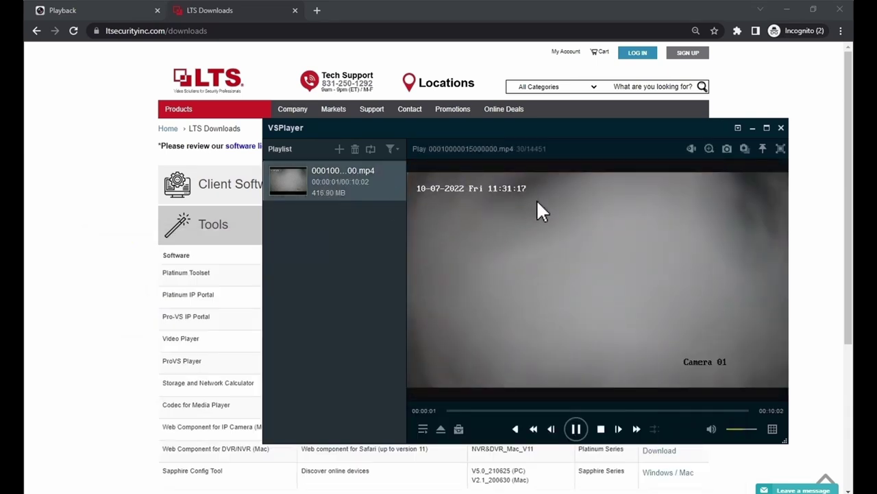